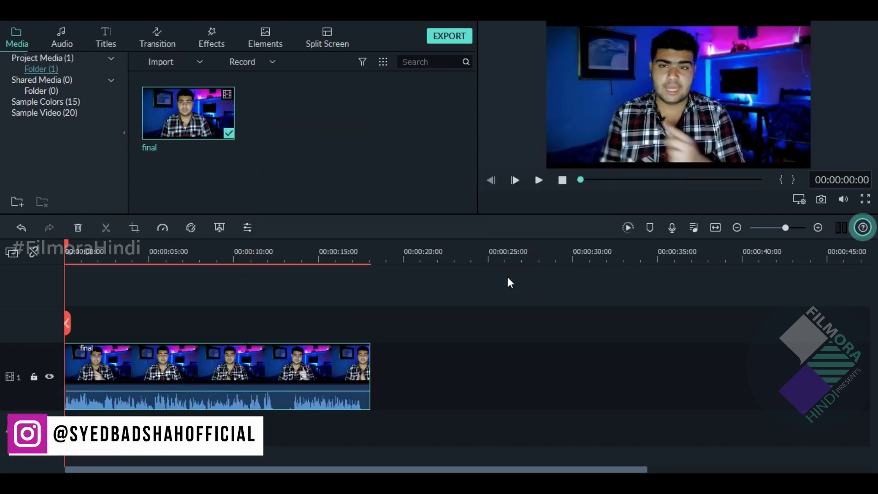
# Capture a snapshot of the video frame at 00:00:12:07
pyautogui.click(258, 253)
pyautogui.moveTo(259, 246); pyautogui.dragTo(272, 247)
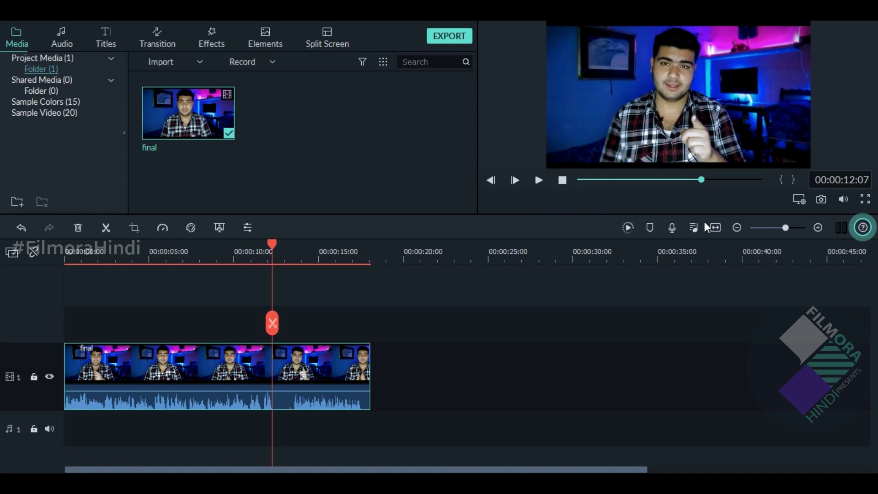
pyautogui.click(819, 203)
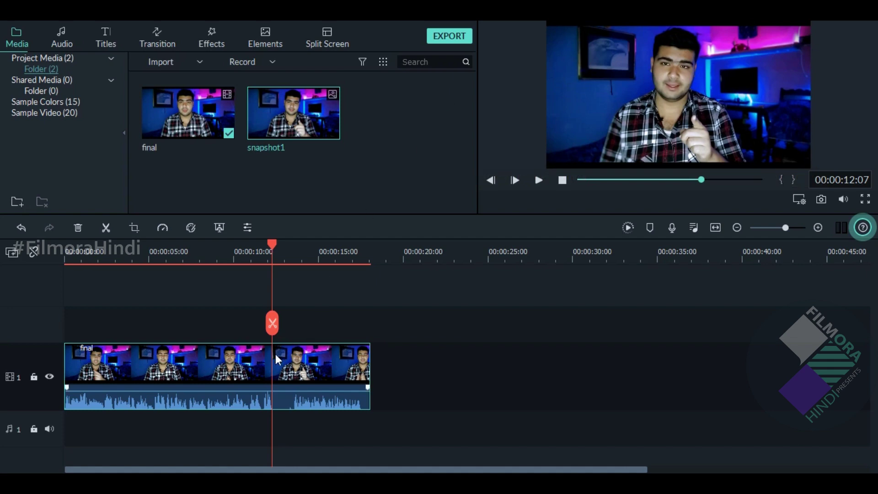
# Split the final clip at 00:00:12:07 and place snapshot1 in a gap opened between its two parts
pyautogui.click(273, 328)
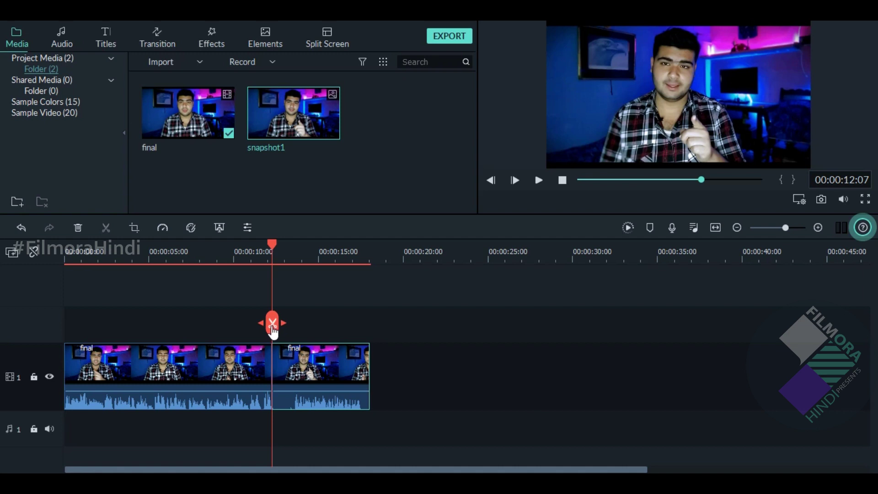
pyautogui.moveTo(307, 366); pyautogui.dragTo(534, 364)
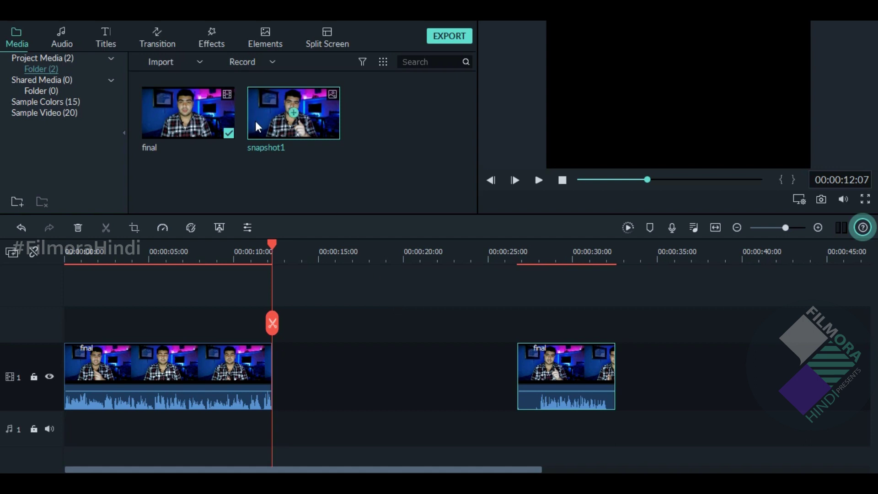
pyautogui.moveTo(254, 118); pyautogui.dragTo(276, 360)
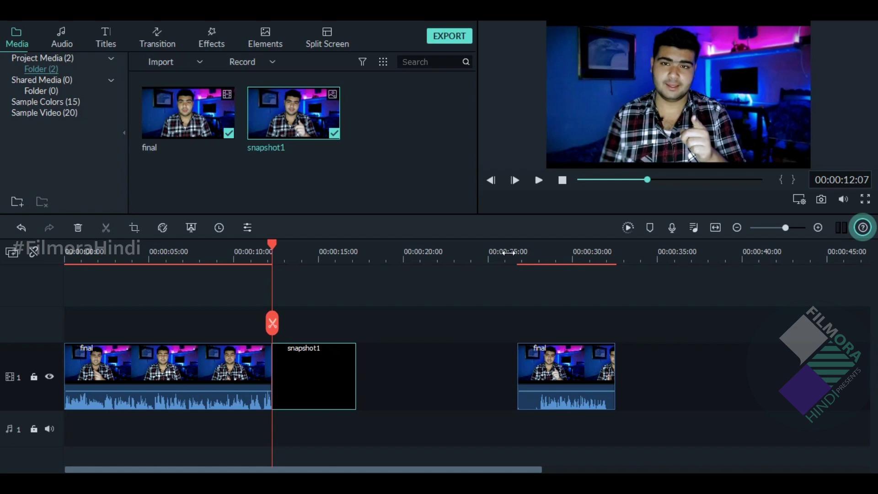
# Open advanced color correction for the snapshot1 clip and try the B&W Film 3D LUT
pyautogui.doubleClick(315, 359)
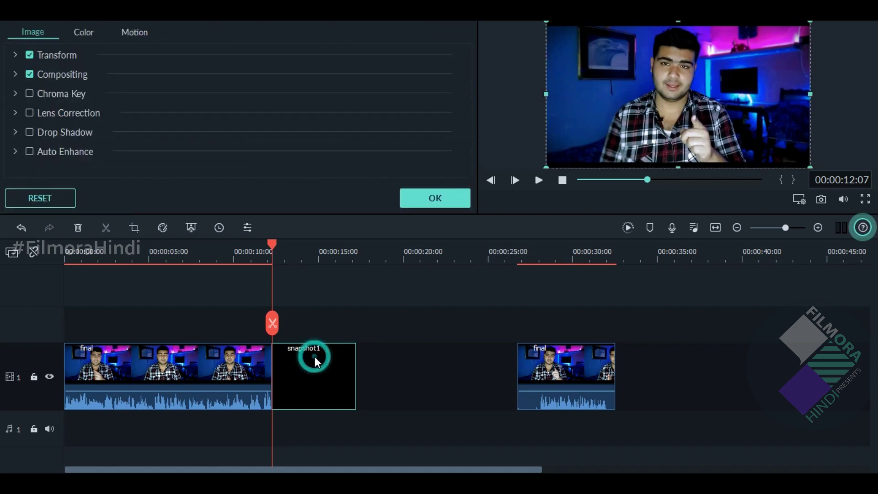
pyautogui.click(82, 31)
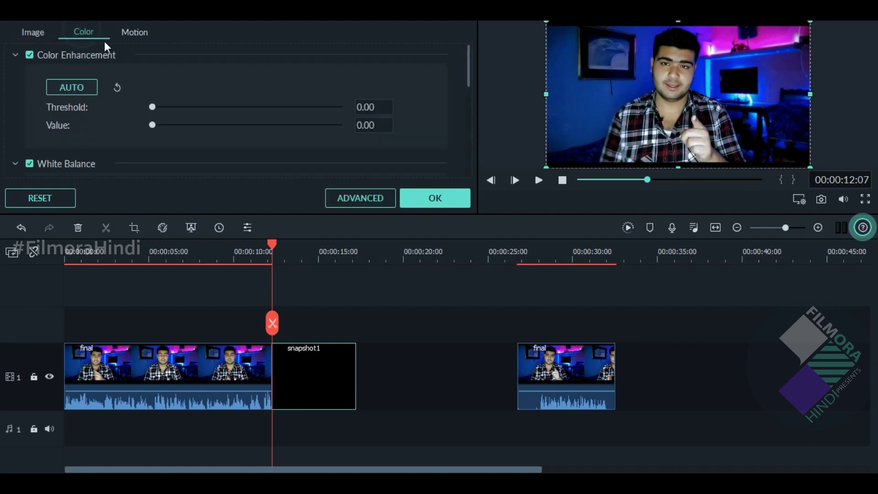
pyautogui.click(358, 202)
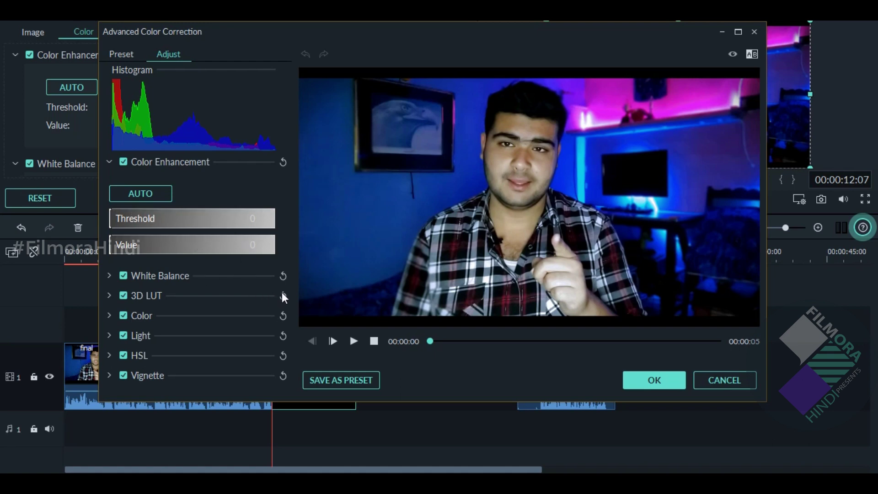
pyautogui.click(107, 295)
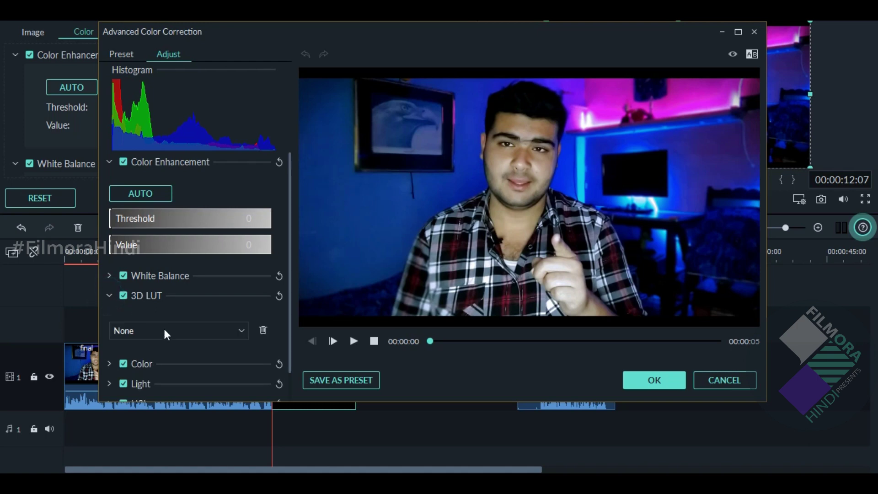
pyautogui.click(164, 337)
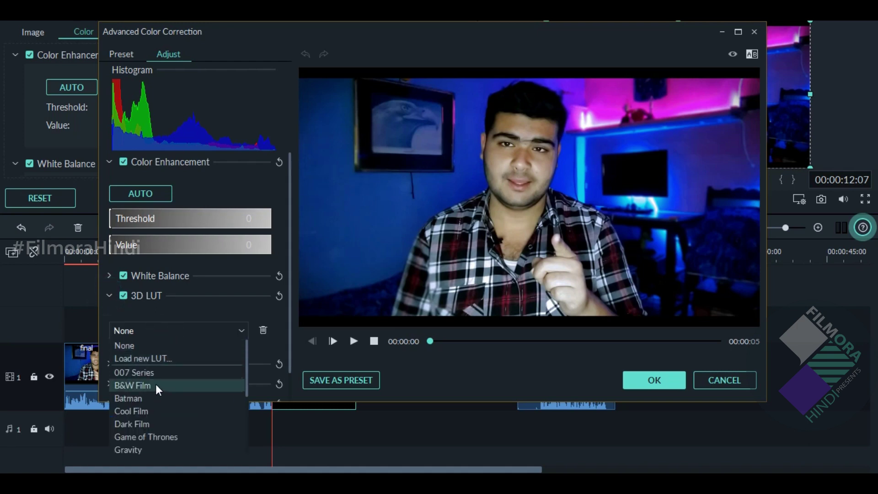
pyautogui.click(156, 385)
# Change the 3D LUT of snapshot1 to Harry Potter and apply the color correction
pyautogui.click(143, 330)
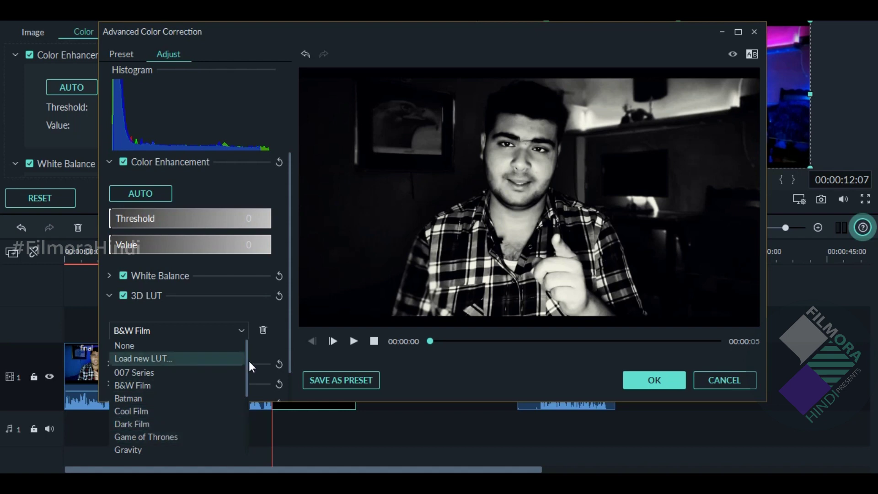
pyautogui.moveTo(246, 362); pyautogui.dragTo(245, 407)
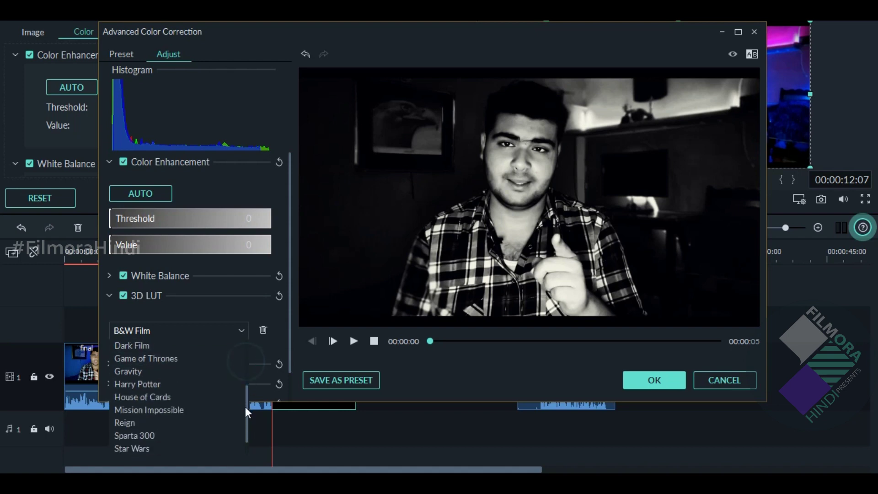
pyautogui.click(158, 384)
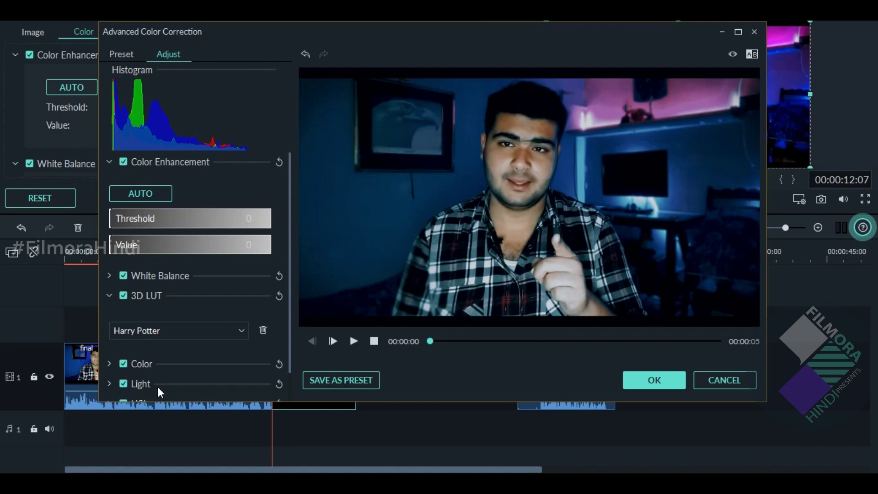
pyautogui.click(641, 383)
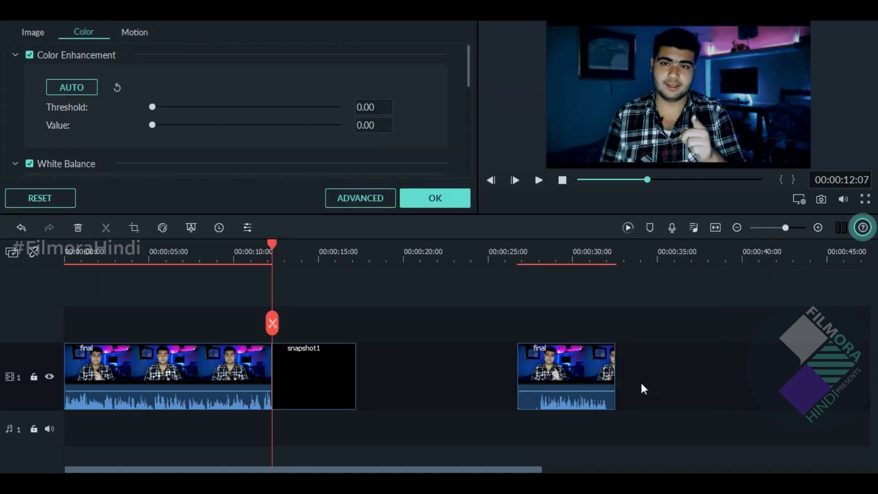
pyautogui.click(439, 198)
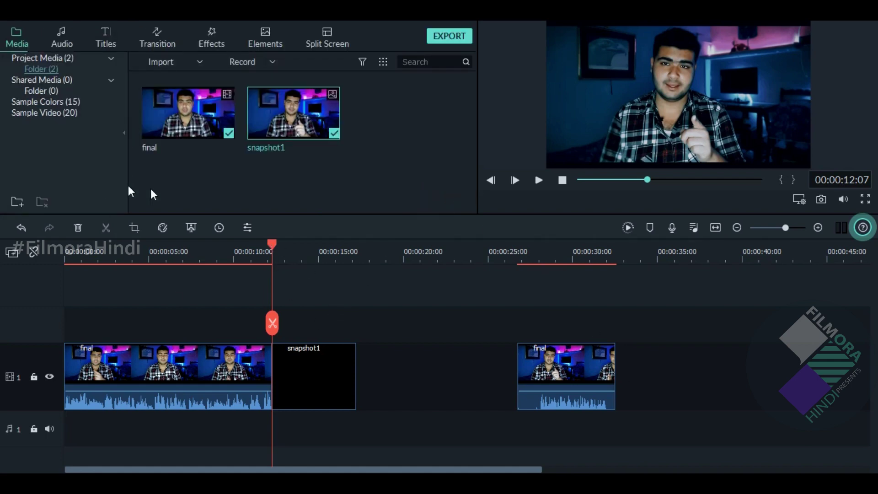
# Set up Pan & Zoom on snapshot1 and enlarge the end frame to about 1534 x 863
pyautogui.click(134, 228)
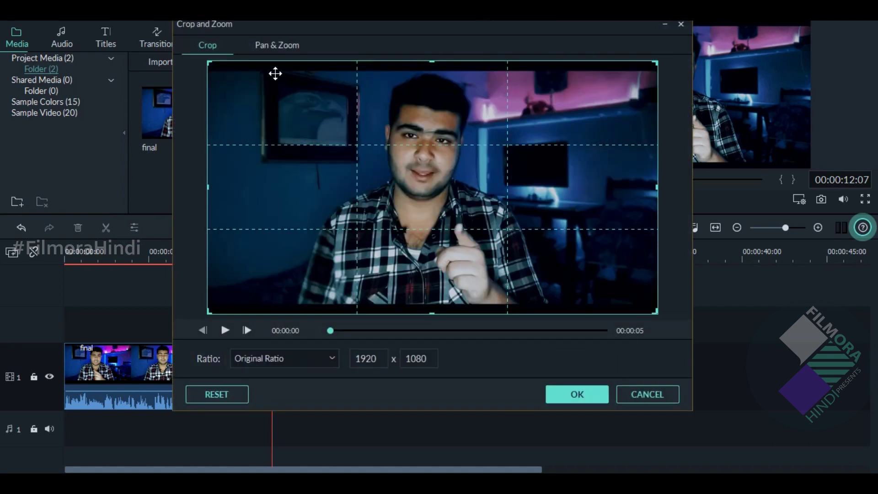
pyautogui.click(278, 48)
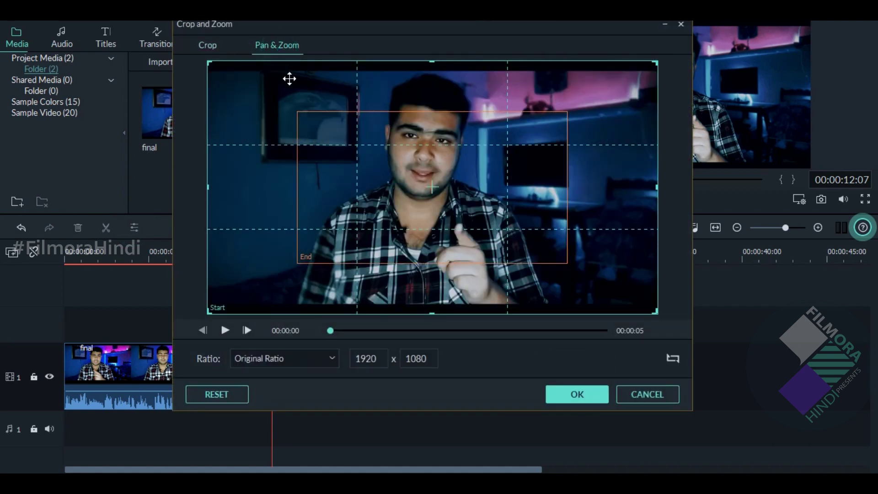
pyautogui.click(323, 206)
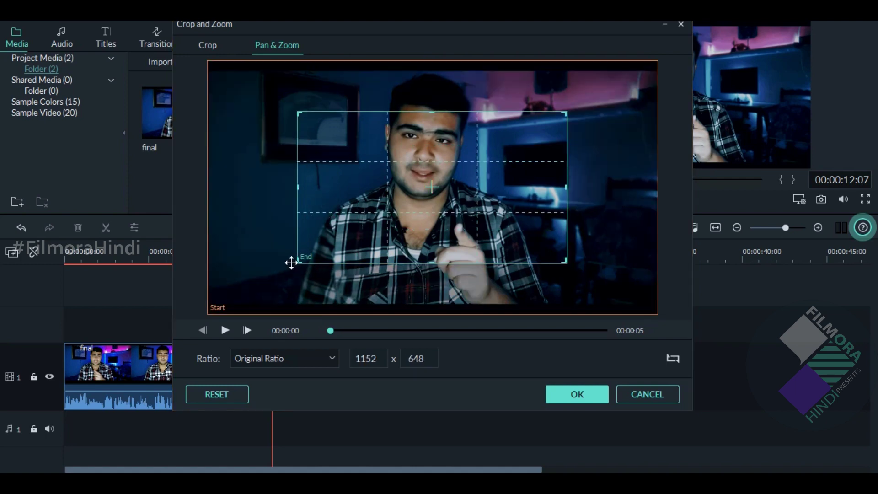
pyautogui.moveTo(300, 261); pyautogui.dragTo(208, 314)
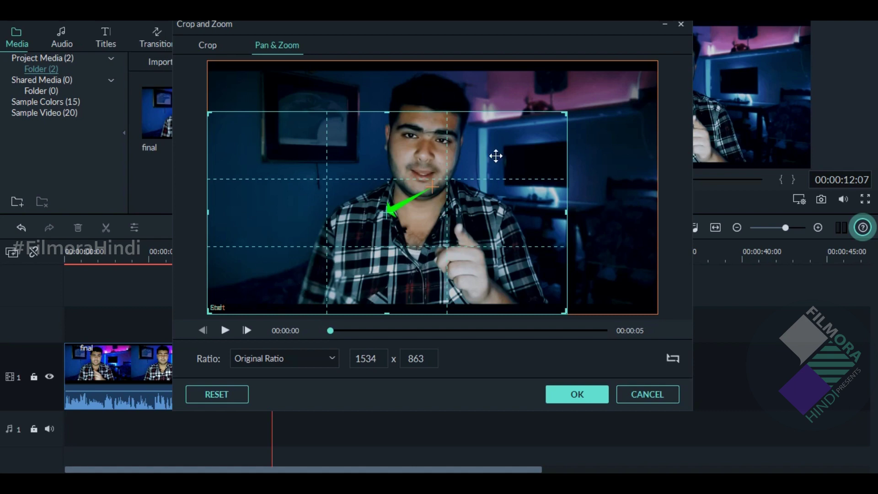
# Align the Pan & Zoom end frame with the picture's upper-left corner and apply it to snapshot1
pyautogui.click(251, 171)
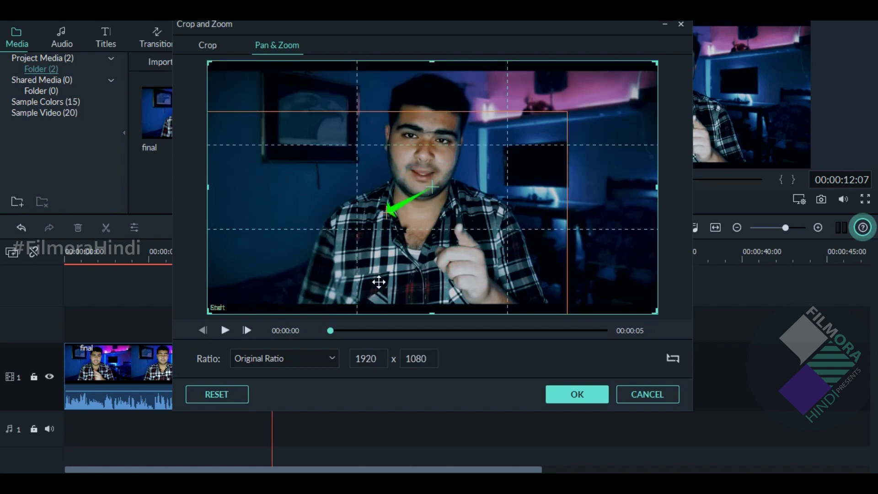
pyautogui.click(300, 285)
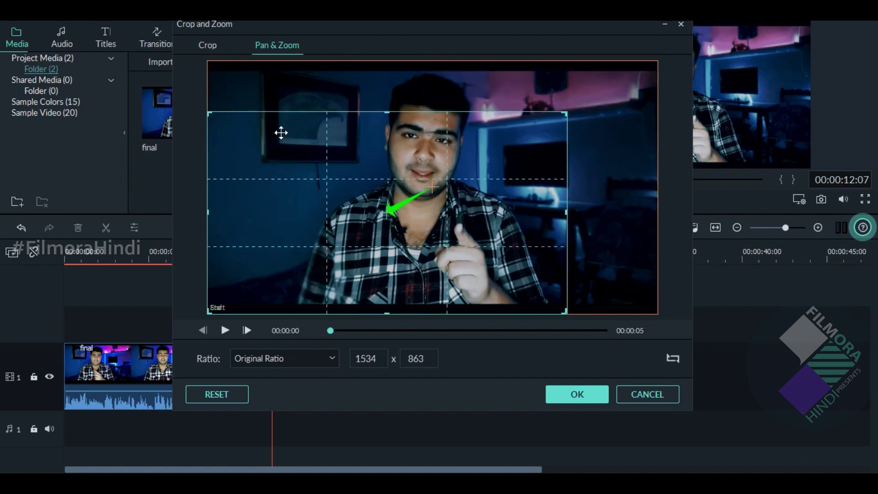
pyautogui.moveTo(280, 137); pyautogui.dragTo(277, 70)
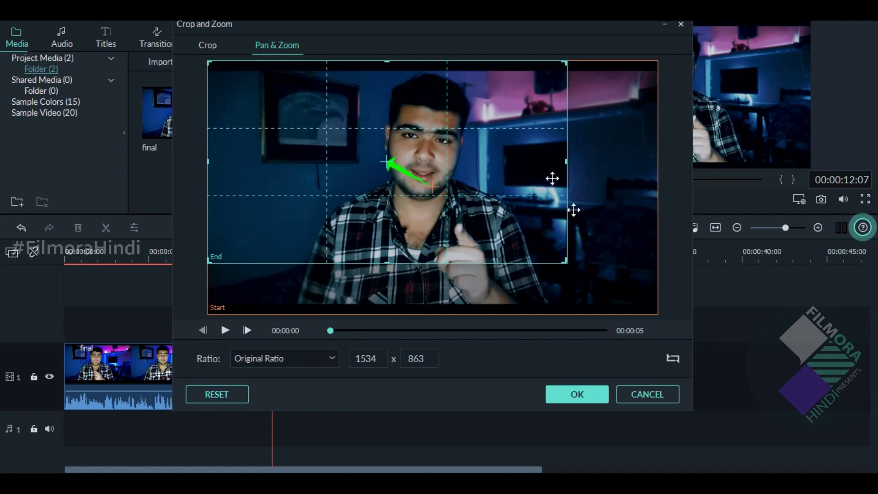
pyautogui.click(577, 399)
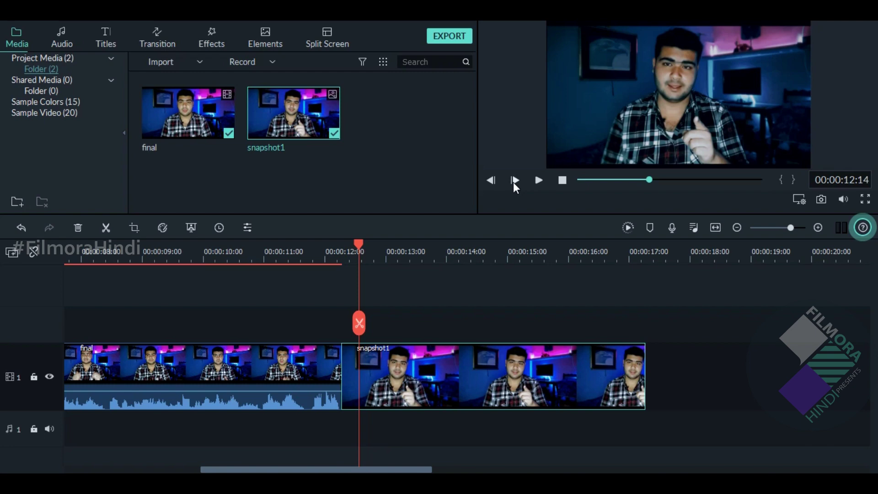
# Split the snapshot1 clip at 00:00:12:14 and 00:00:17:00, and select its short first piece
pyautogui.click(359, 323)
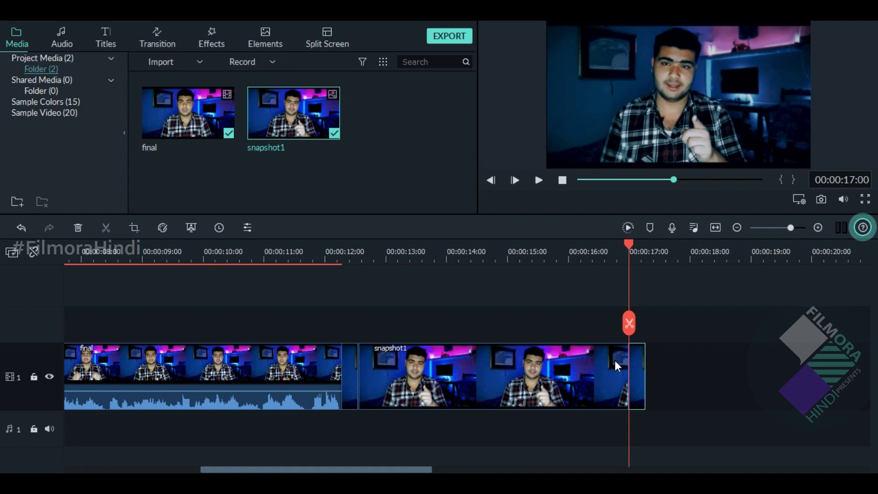
pyautogui.click(352, 382)
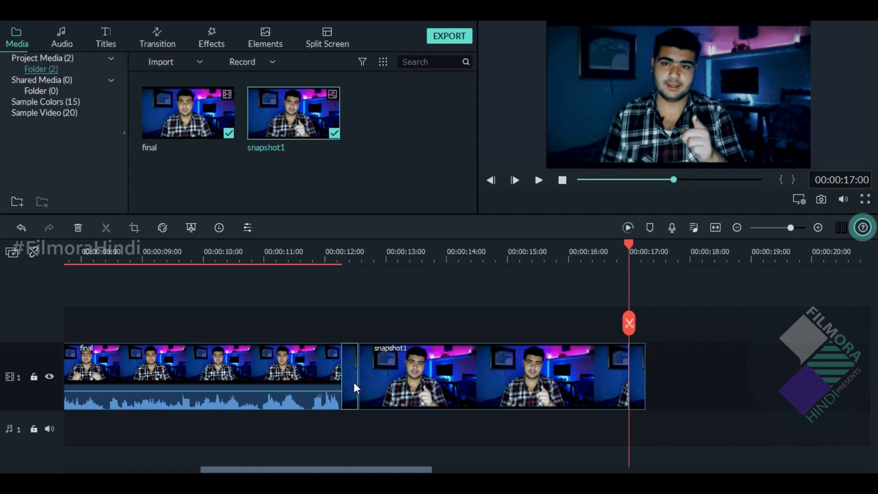
# Preview the transition from the video into the split snapshot, starting at about 00:00:12:02
pyautogui.click(329, 258)
pyautogui.press('space')
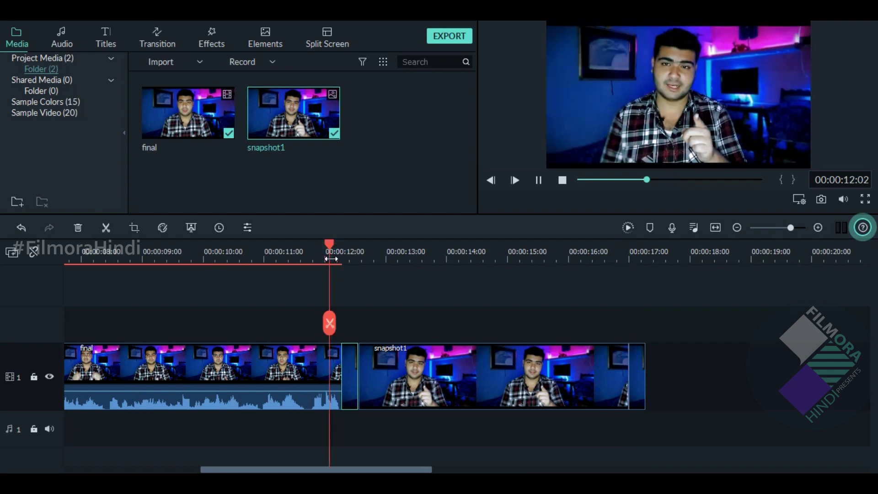
pyautogui.press('space')
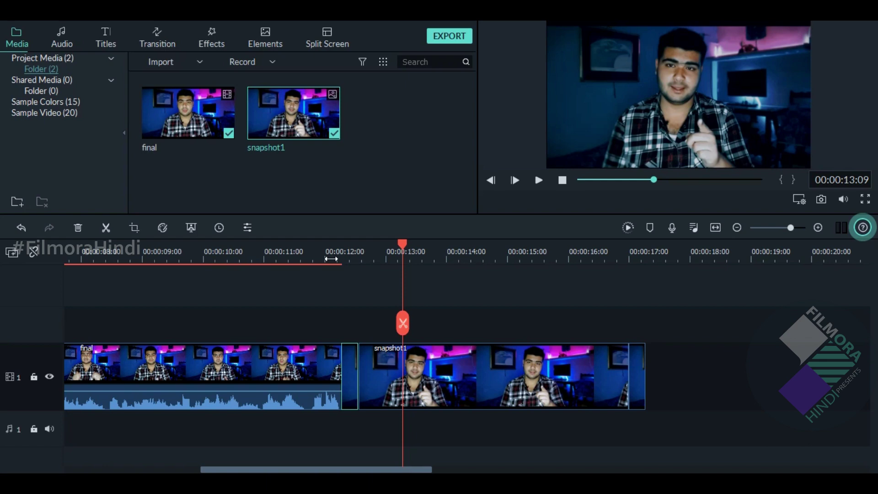
# Replace the Pan & Zoom on the middle snapshot1 piece with a static 1534 x 864 crop matching the former end frame
pyautogui.click(382, 357)
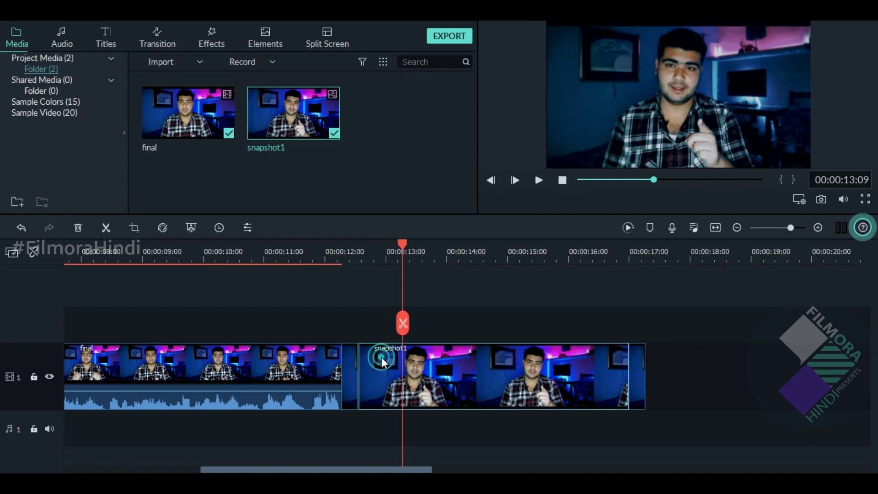
pyautogui.rightClick(381, 357)
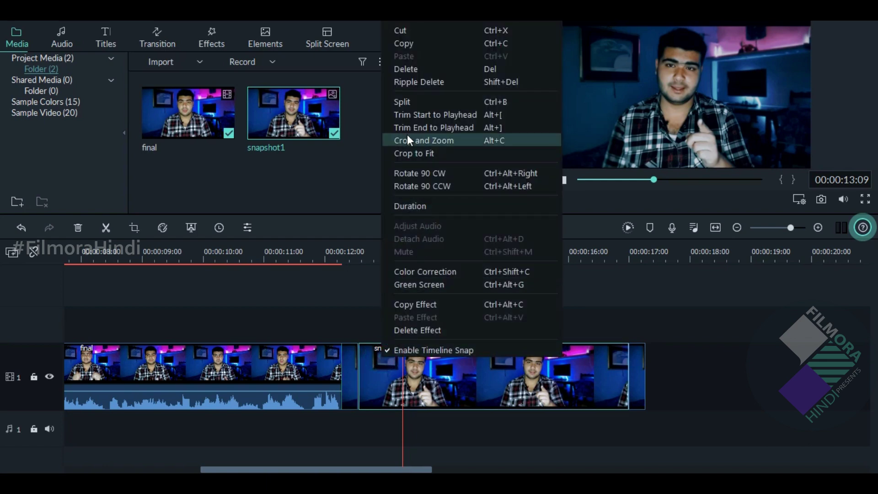
pyautogui.click(430, 140)
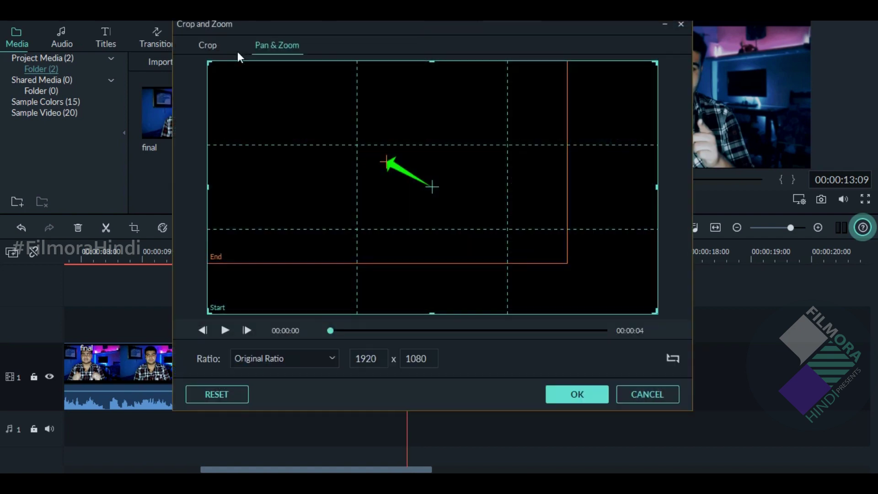
pyautogui.click(673, 360)
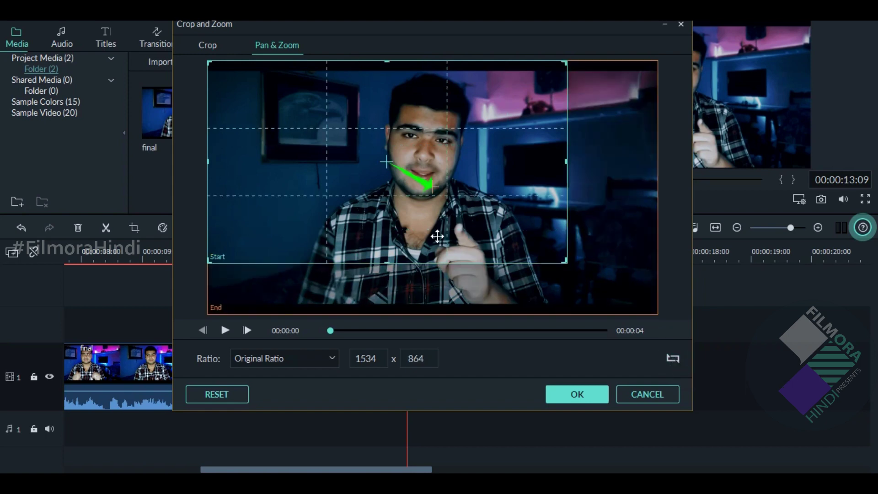
pyautogui.click(199, 46)
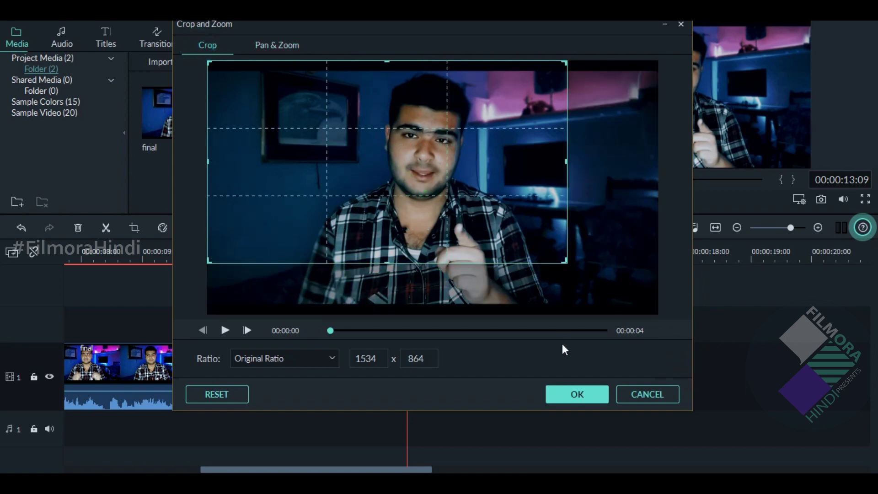
pyautogui.click(581, 399)
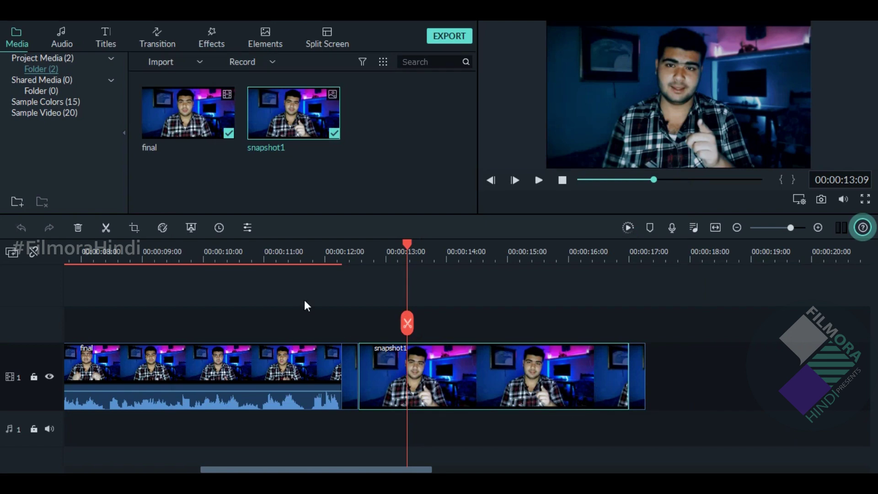
# Preview the freeze-frame sequence from about 00:00:12:01 through the end of the last snapshot1 piece
pyautogui.click(327, 254)
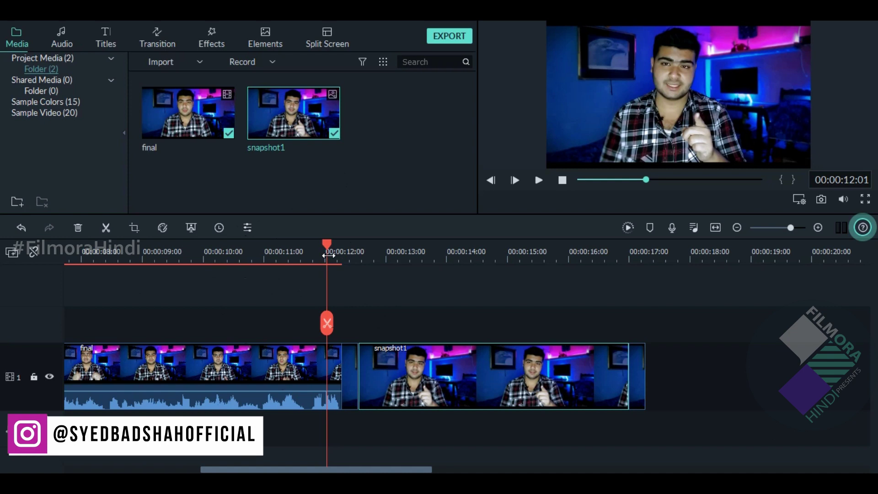
pyautogui.press('space')
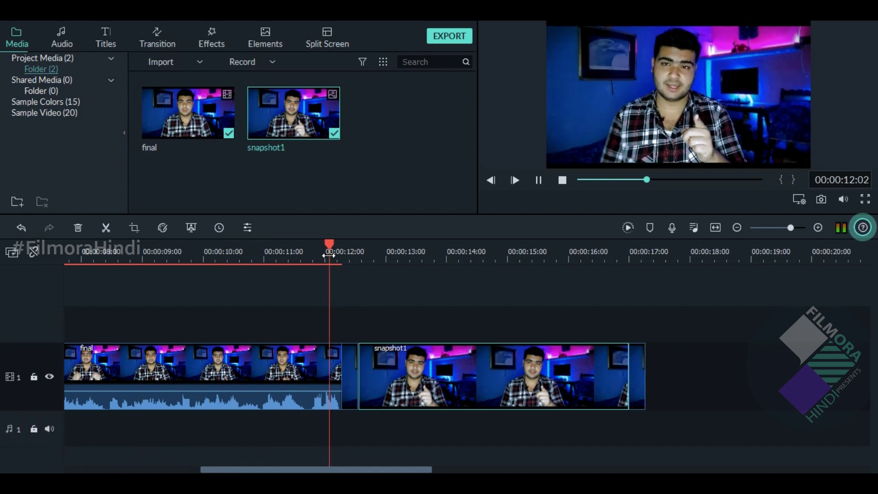
pyautogui.press('space')
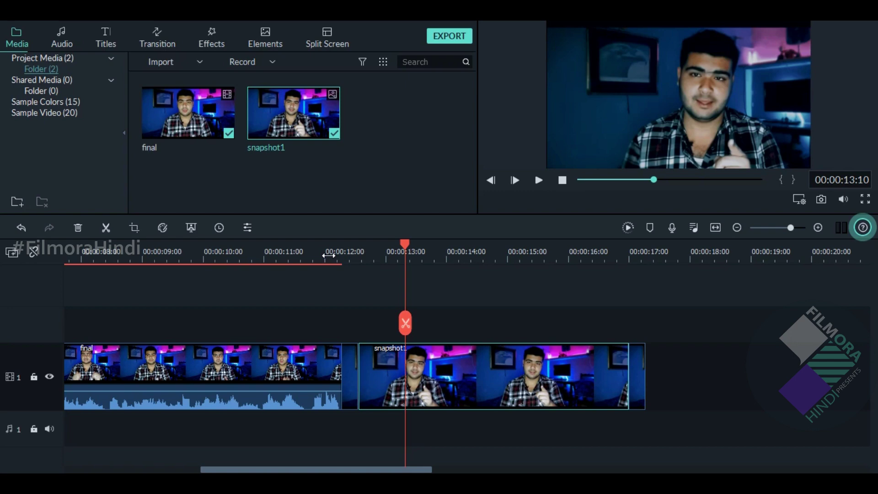
pyautogui.press('space')
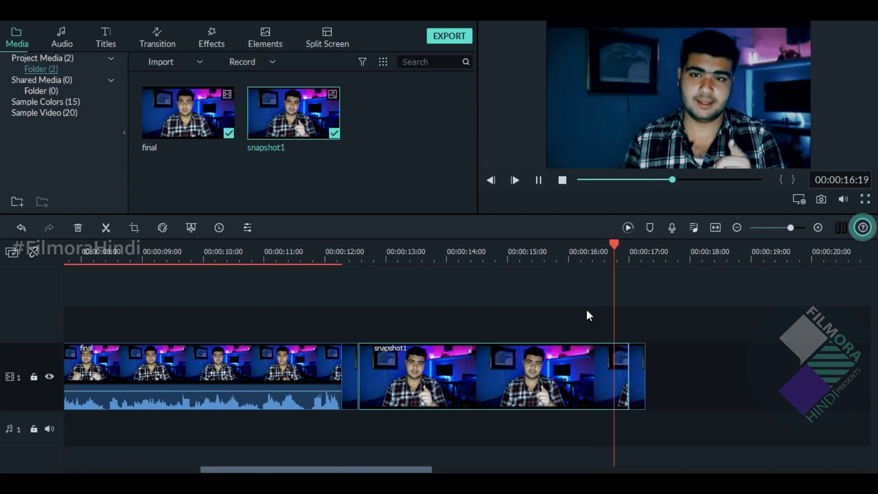
pyautogui.press('space')
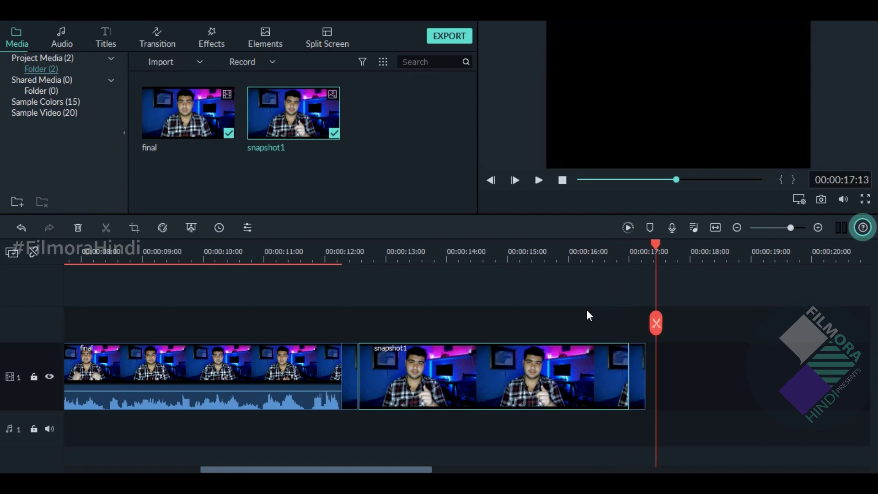
# Swap the Pan & Zoom start and end frames on the short last snapshot1 piece, apply the change and play it back
pyautogui.click(630, 253)
pyautogui.click(635, 354)
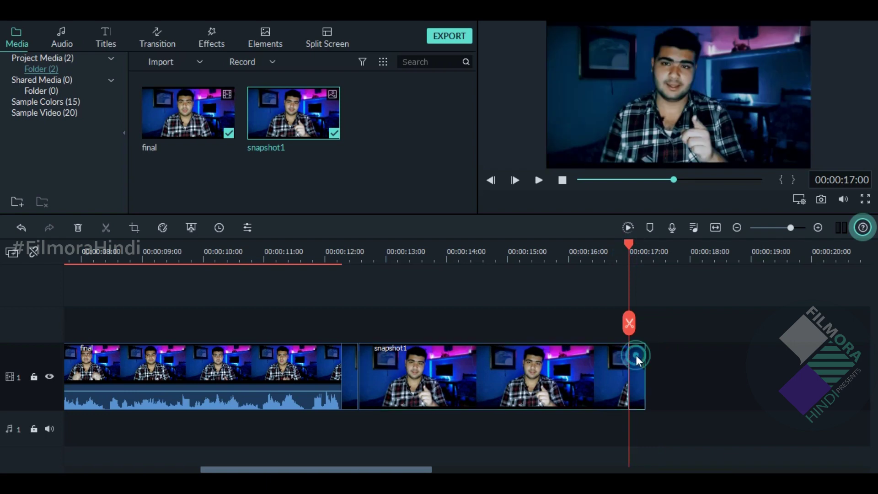
pyautogui.rightClick(636, 355)
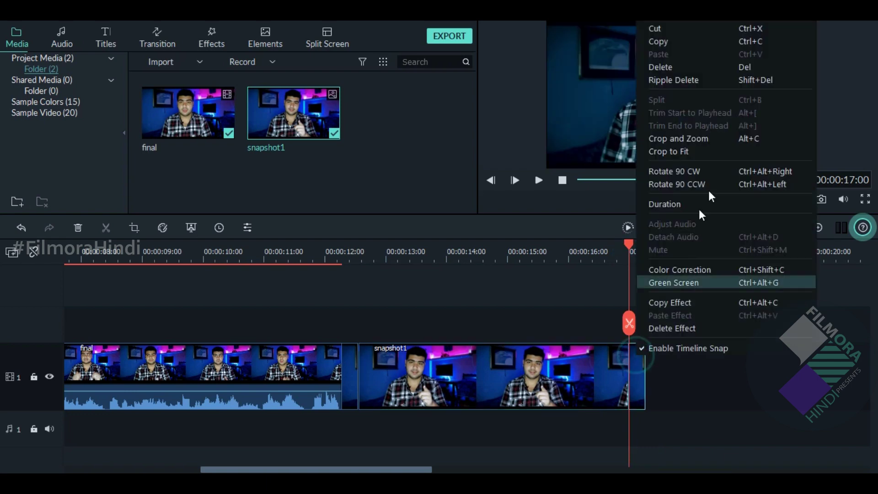
pyautogui.click(685, 139)
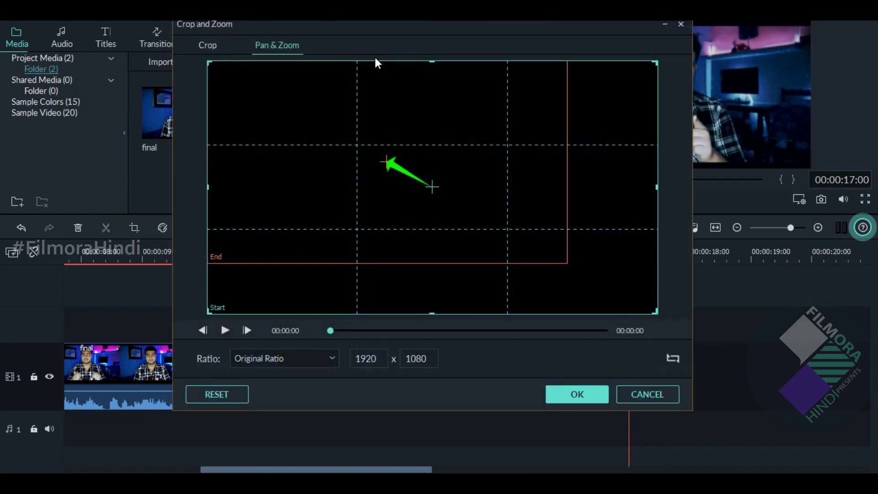
pyautogui.click(671, 359)
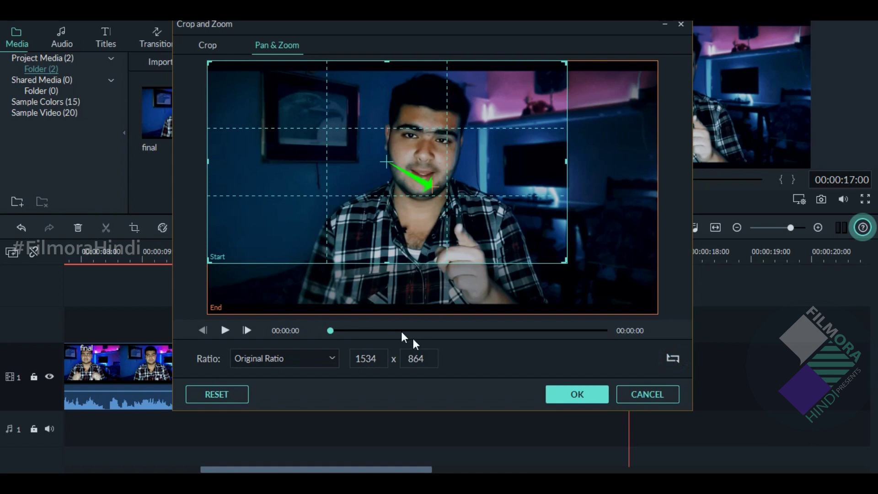
pyautogui.click(558, 392)
pyautogui.press('space')
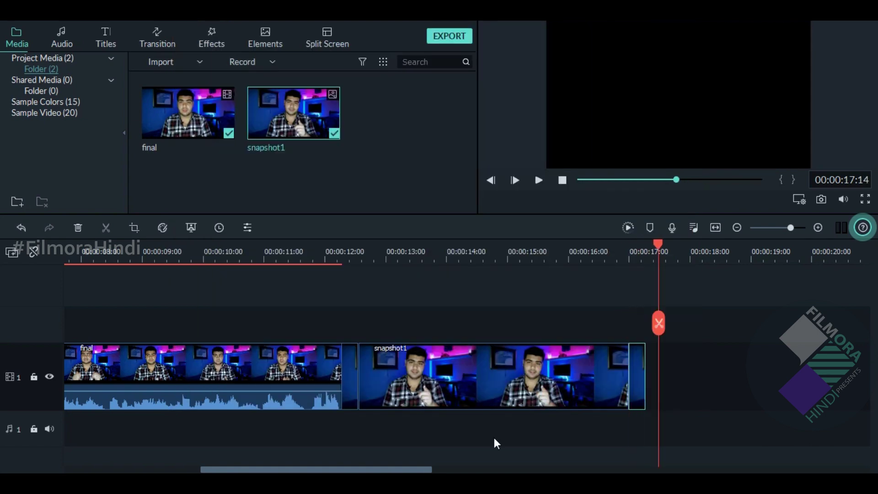
# Move the remaining final clip back so it directly follows the last snapshot1 piece on video track 1
pyautogui.moveTo(412, 466); pyautogui.dragTo(496, 471)
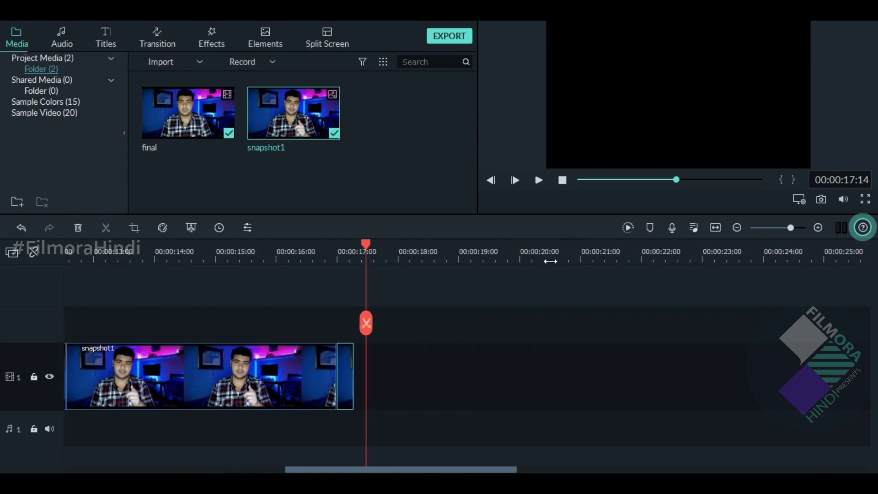
pyautogui.scroll(-2, 550, 259)
pyautogui.moveTo(649, 373); pyautogui.dragTo(404, 374)
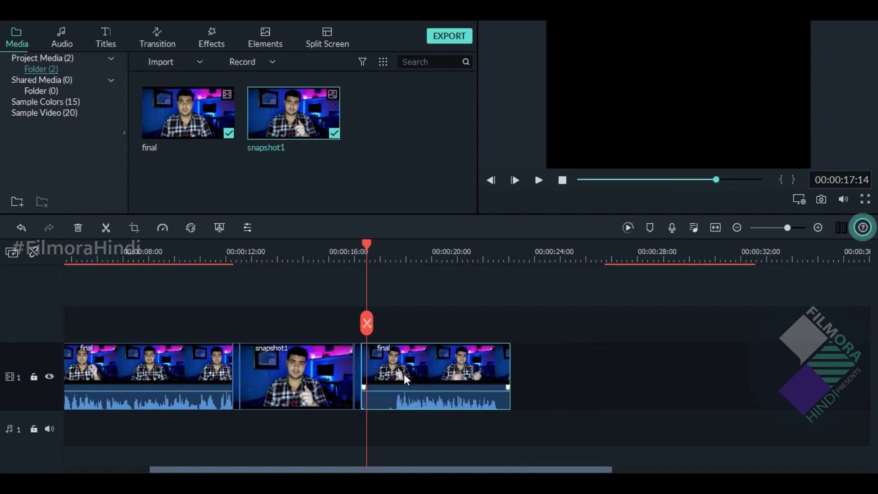
# Preview the sequence from just before the snapshot into the second final clip
pyautogui.click(227, 251)
pyautogui.press('space')
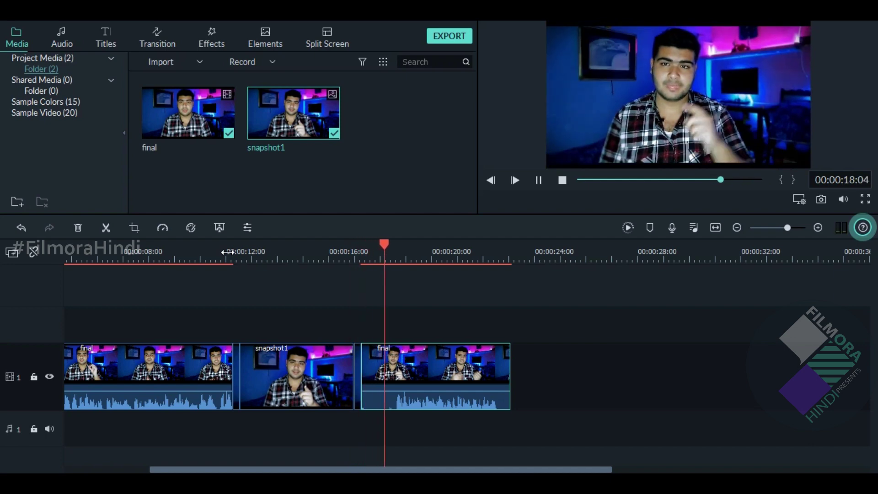
pyautogui.press('space')
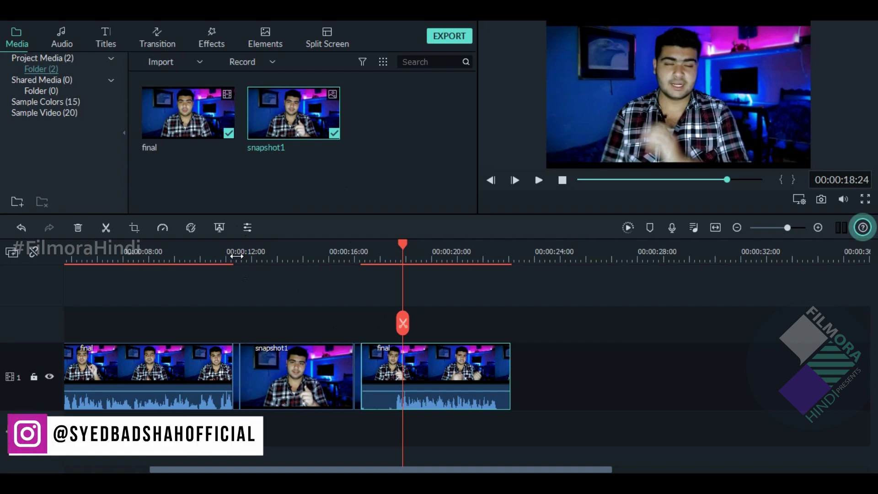
# Add the Lower Third 23 title on track 2 above the middle snapshot1 piece and trim its end to match that piece
pyautogui.click(236, 256)
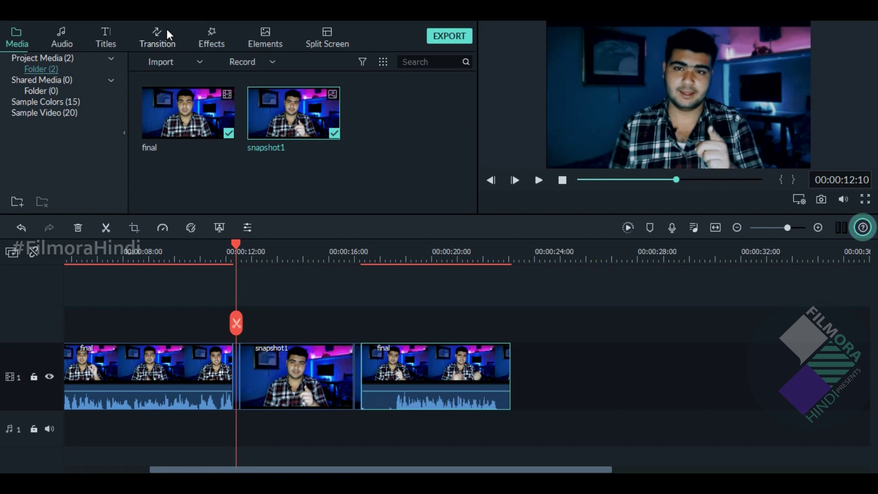
pyautogui.click(111, 34)
pyautogui.click(40, 100)
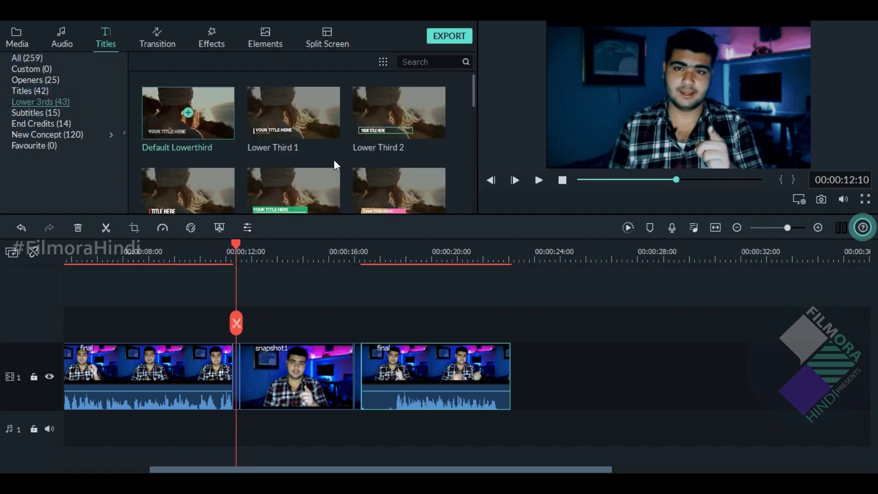
pyautogui.moveTo(471, 90); pyautogui.dragTo(476, 158)
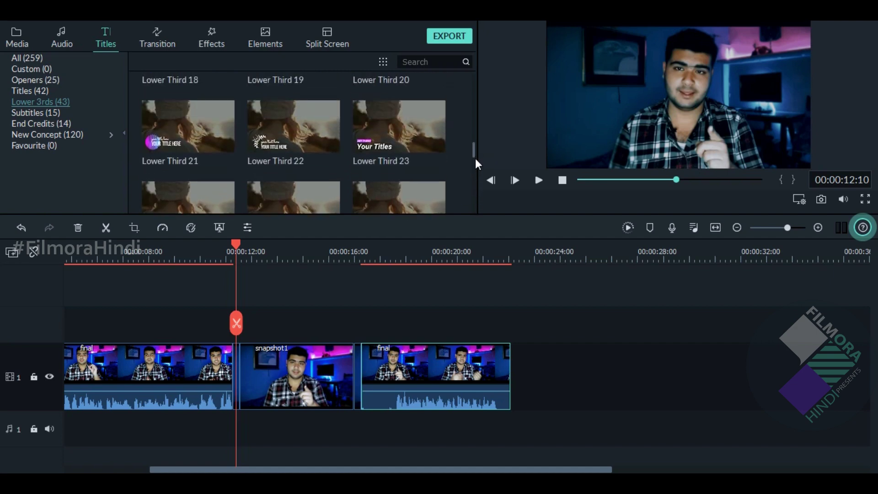
pyautogui.click(386, 147)
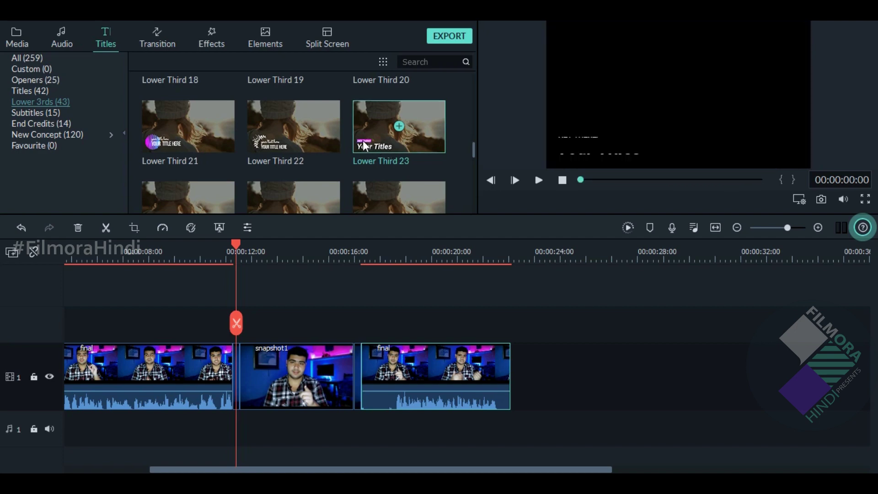
pyautogui.moveTo(365, 142); pyautogui.dragTo(245, 311)
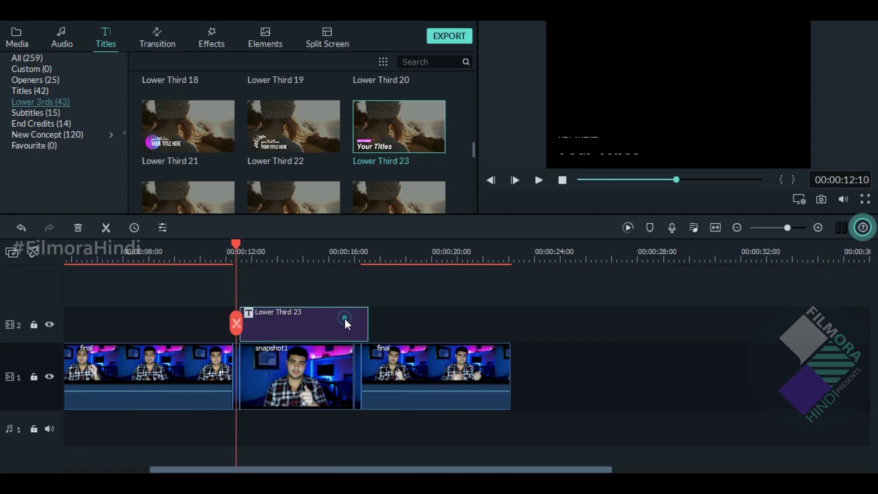
pyautogui.moveTo(369, 319); pyautogui.dragTo(353, 319)
# Open the Lower Third 23 title in Advanced Text Edit and delete its HEY THERE! text and Preset Video background
pyautogui.doubleClick(275, 322)
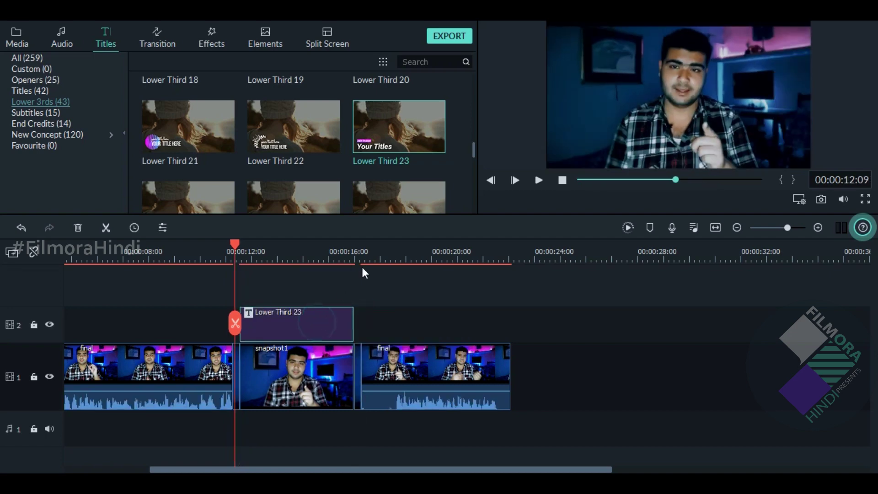
pyautogui.click(347, 201)
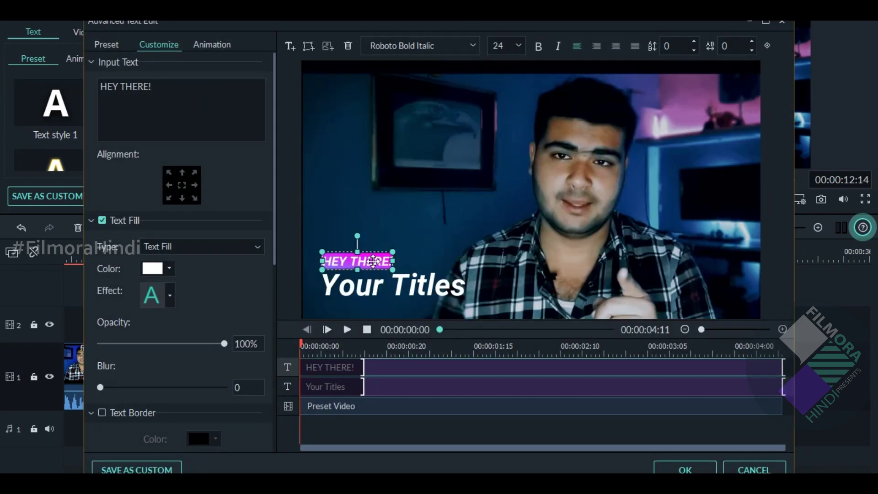
pyautogui.click(350, 46)
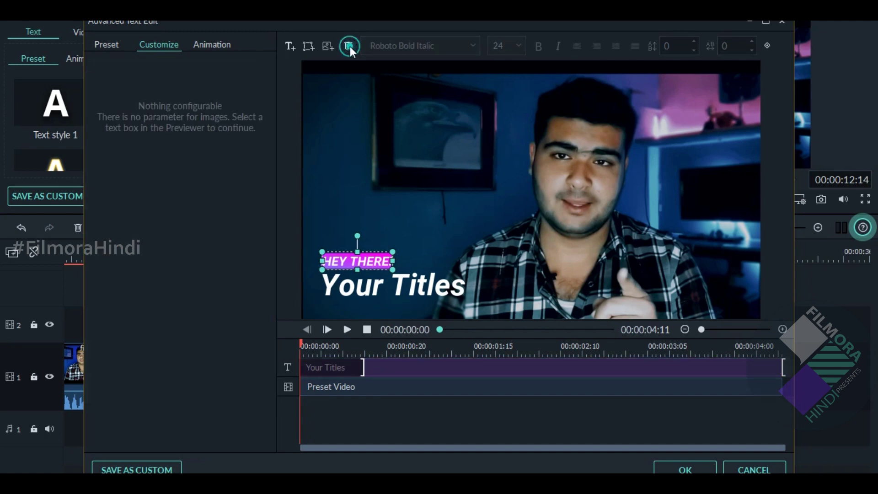
pyautogui.click(373, 387)
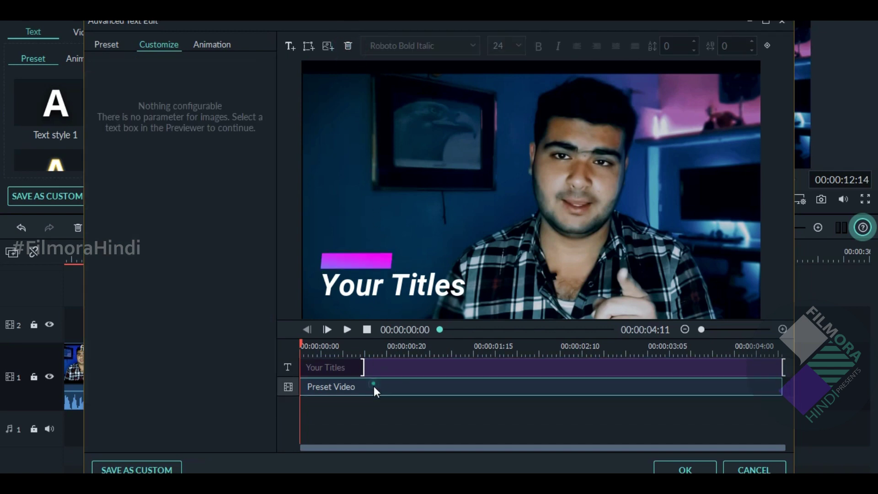
pyautogui.click(347, 46)
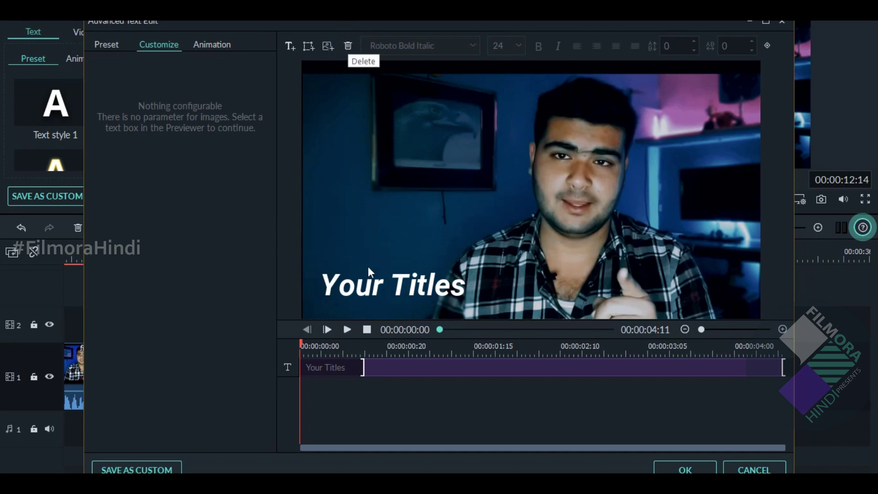
# Replace the "Your Titles" text with the person's first name
pyautogui.click(347, 296)
pyautogui.press('space')
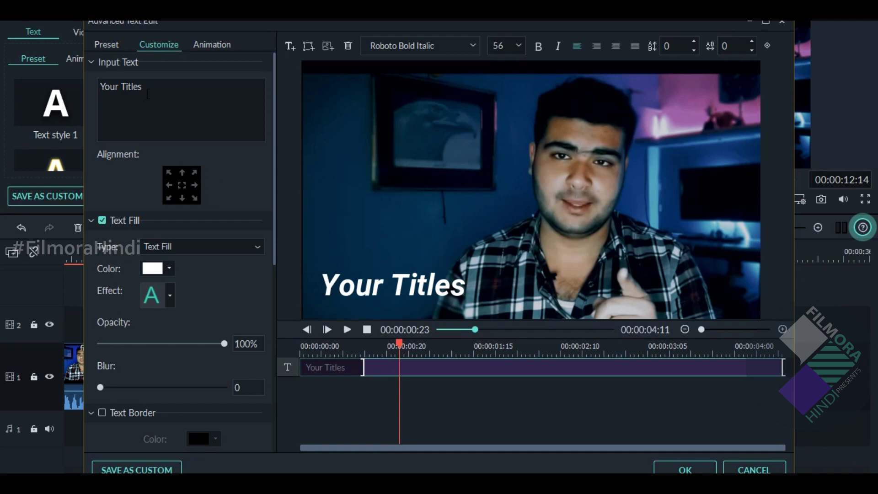
pyautogui.moveTo(148, 93); pyautogui.dragTo(74, 97)
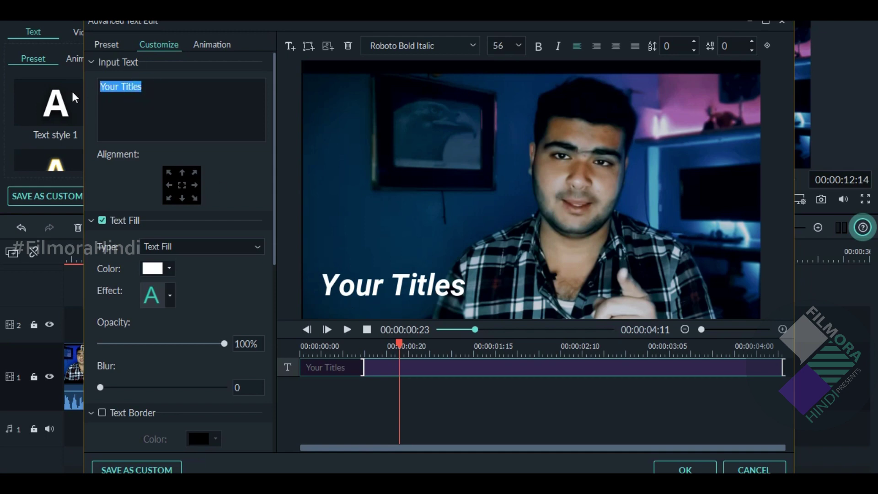
pyautogui.write('Hamz1a')
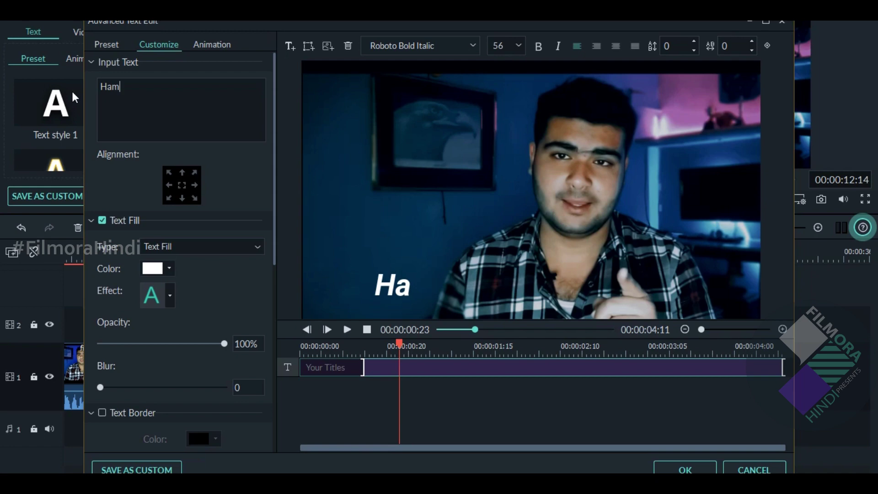
pyautogui.press('BackSpace')
pyautogui.press('BackSpace')
pyautogui.write('a')
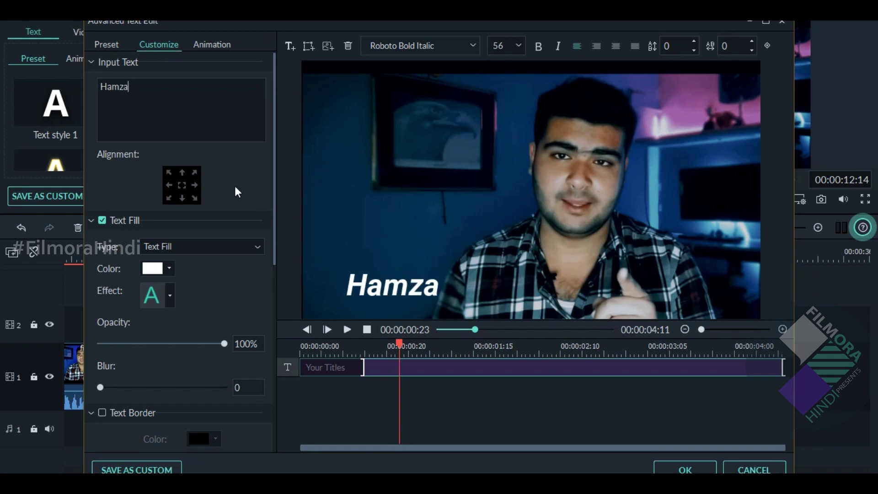
# Set the name text's font to Calibri Bold Italic and its size to 90
pyautogui.click(466, 50)
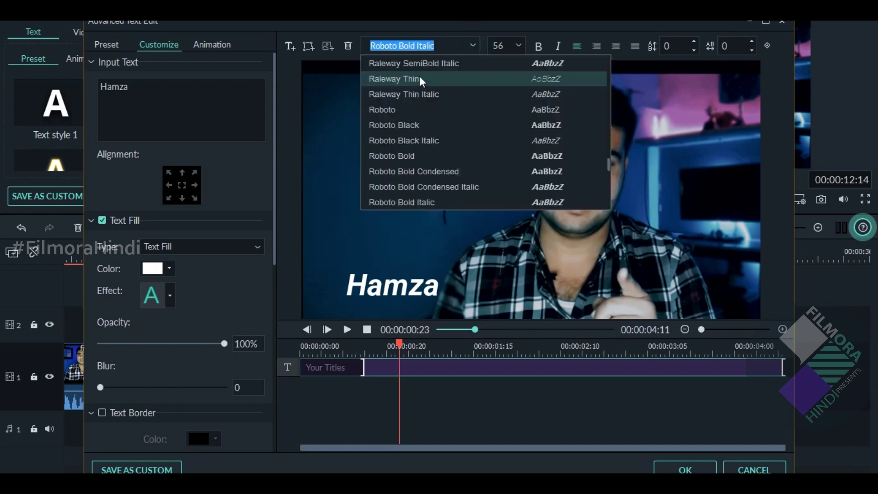
pyautogui.click(421, 79)
pyautogui.click(472, 46)
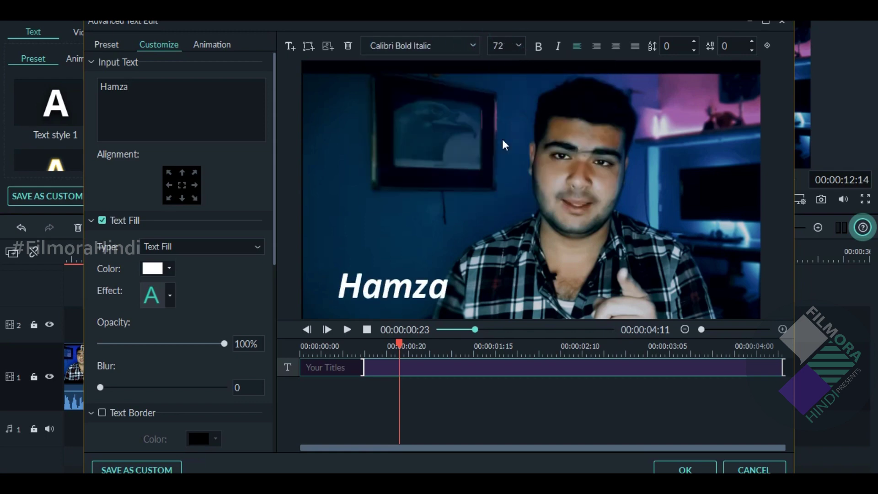
pyautogui.click(519, 45)
pyautogui.click(502, 61)
# Place the name text in the picture's upper-left area, over the wall frame, and enlarge its text box
pyautogui.moveTo(409, 145); pyautogui.dragTo(388, 80)
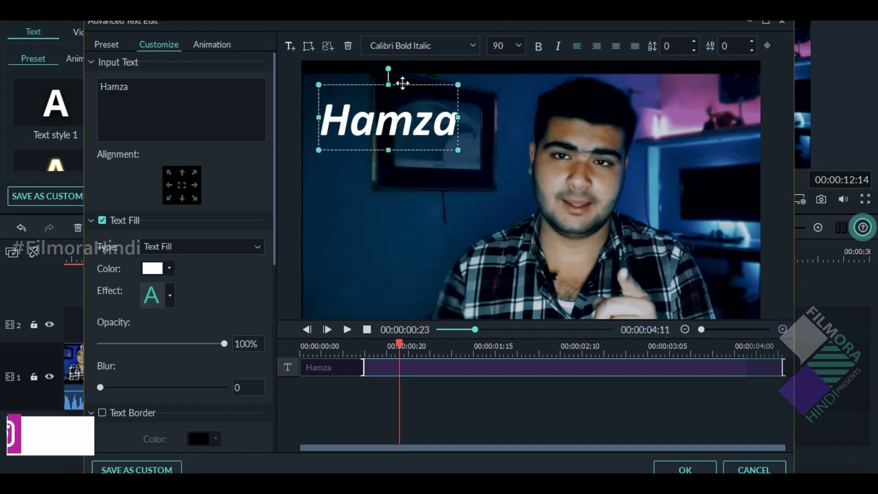
pyautogui.moveTo(458, 149); pyautogui.dragTo(485, 160)
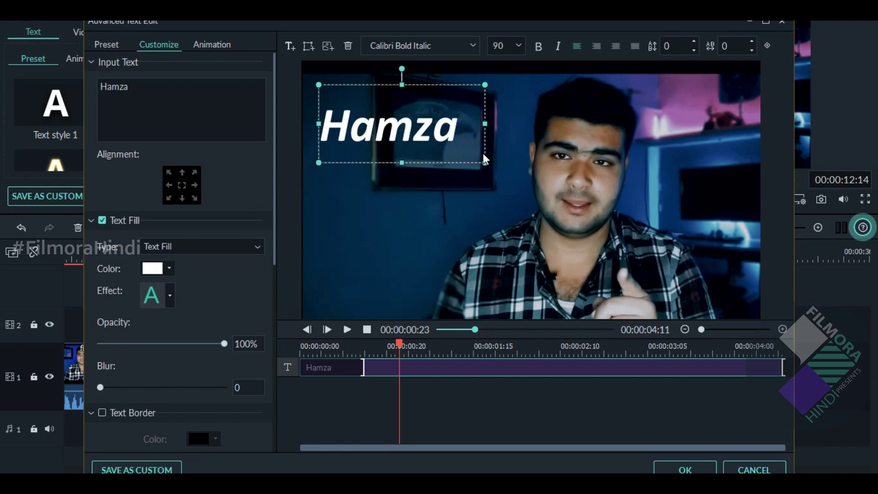
pyautogui.moveTo(413, 83)
pyautogui.mouseDown()
pyautogui.moveTo(423, 87)
pyautogui.moveTo(407, 82)
pyautogui.moveTo(410, 91)
pyautogui.mouseUp()
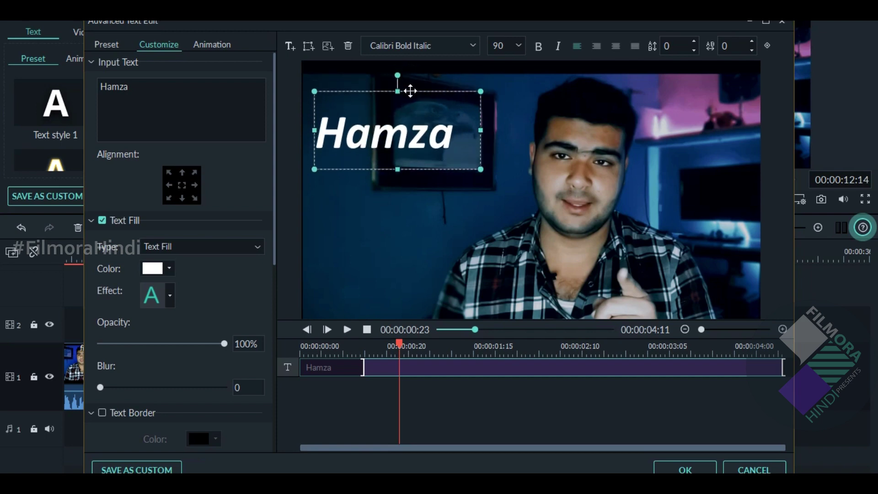
# Play the name title from its start to check its current animation
pyautogui.moveTo(459, 333); pyautogui.dragTo(403, 332)
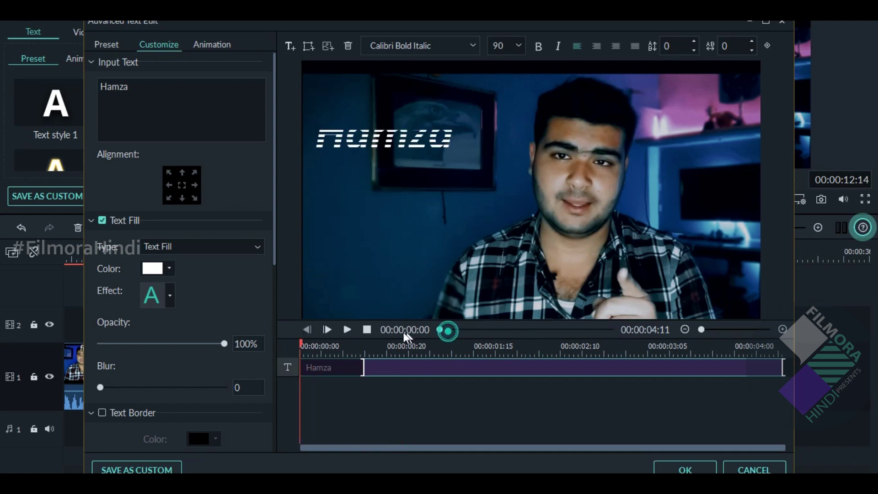
pyautogui.press('space')
pyautogui.press('space')
# Try the Type Writer and Cinema style animations on the name text and keep Type Writer
pyautogui.click(202, 41)
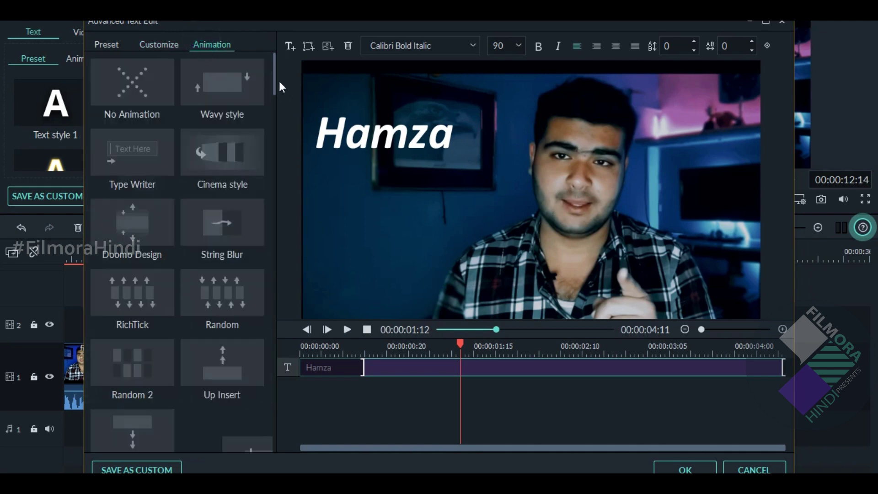
pyautogui.moveTo(275, 80); pyautogui.dragTo(275, 91)
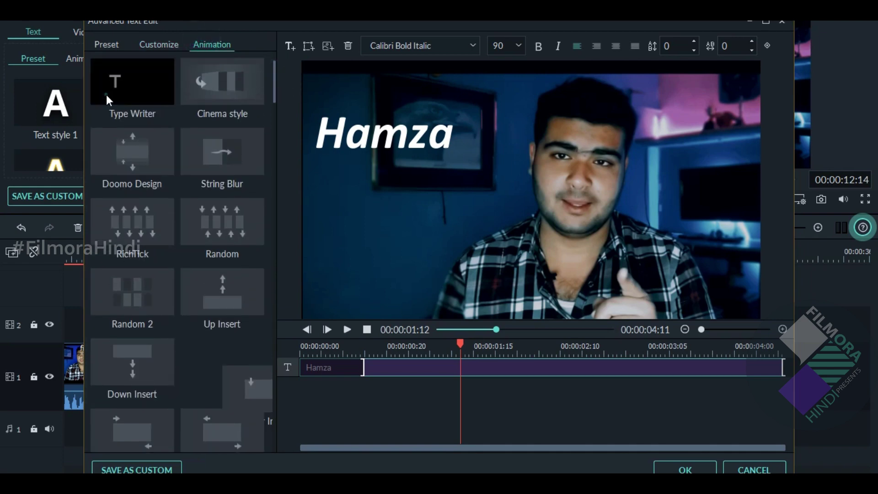
pyautogui.click(106, 95)
pyautogui.click(447, 329)
pyautogui.press('space')
pyautogui.press('space')
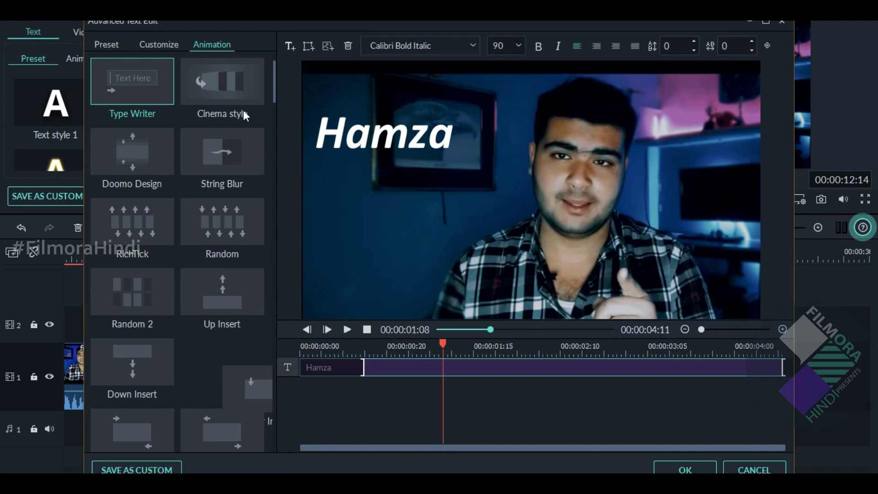
pyautogui.click(231, 99)
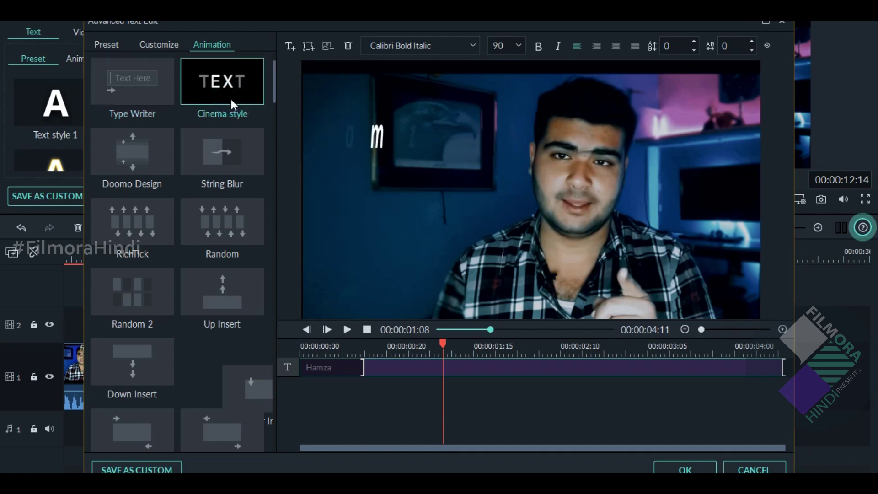
pyautogui.click(127, 92)
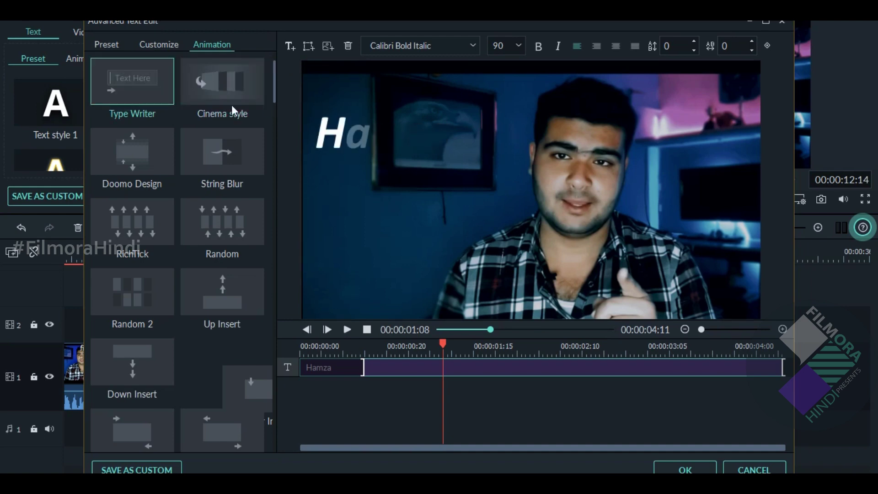
# Add a black text border of size 3 to the name text
pyautogui.click(159, 45)
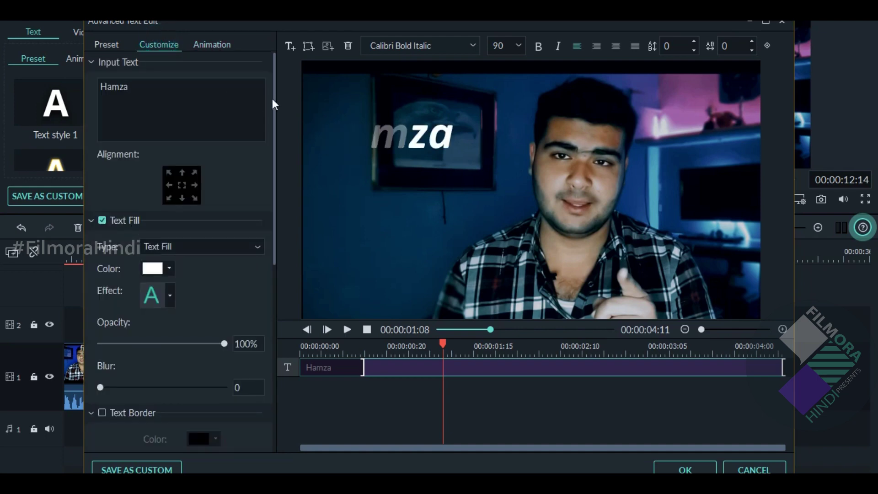
pyautogui.moveTo(275, 110); pyautogui.dragTo(276, 237)
pyautogui.click(102, 173)
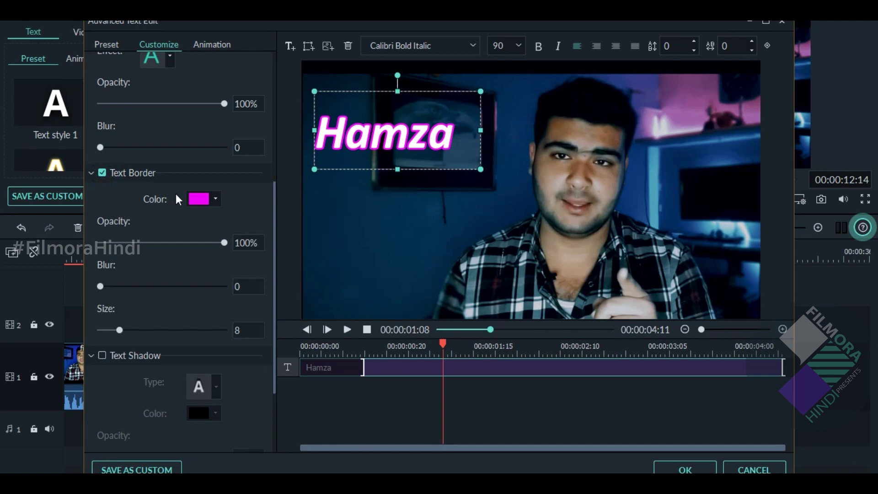
pyautogui.click(208, 199)
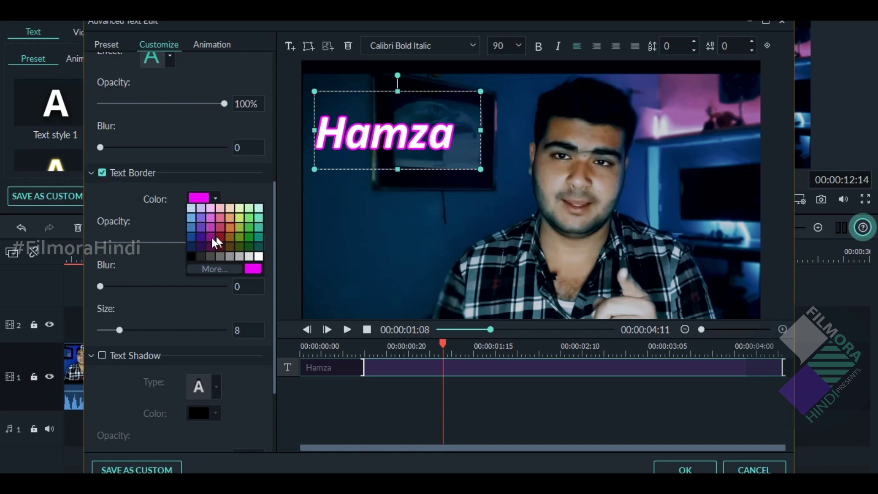
pyautogui.click(190, 255)
pyautogui.moveTo(103, 328); pyautogui.dragTo(108, 329)
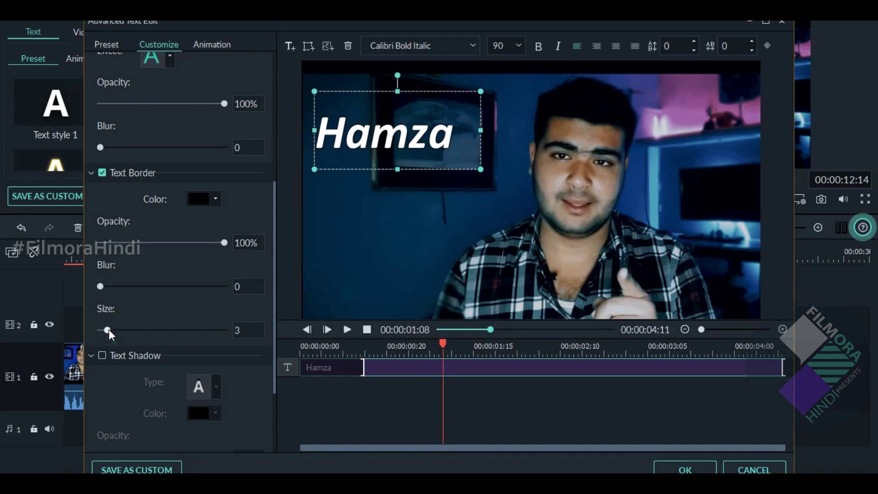
# Add a text shadow with a shorter distance to the name text and apply the title edits
pyautogui.click(102, 356)
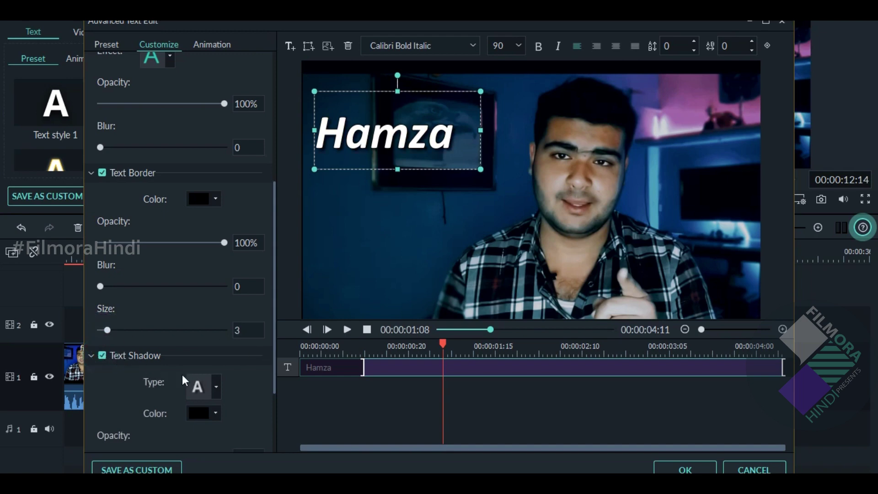
pyautogui.moveTo(275, 322); pyautogui.dragTo(274, 401)
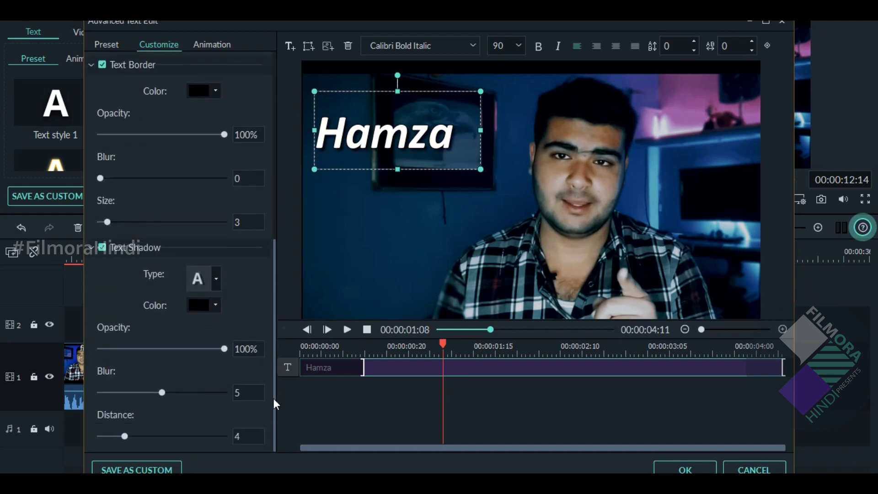
pyautogui.click(107, 435)
pyautogui.click(696, 468)
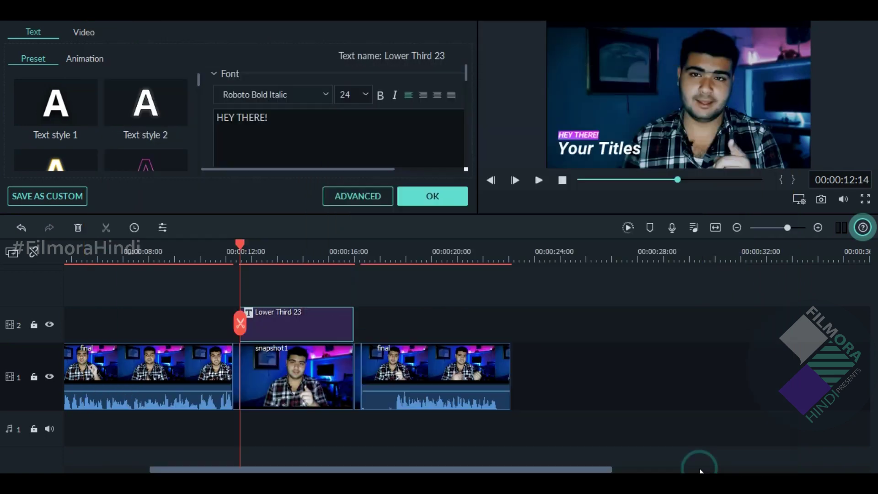
pyautogui.click(429, 199)
# Play the timeline from just before the snapshot to review the freeze frame with its animated name title and the return to video
pyautogui.click(231, 258)
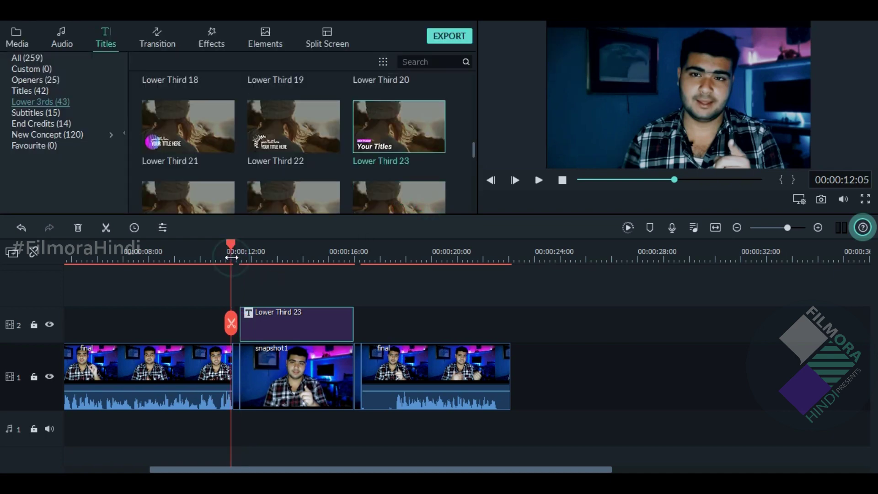
pyautogui.press('space')
pyautogui.press('space')
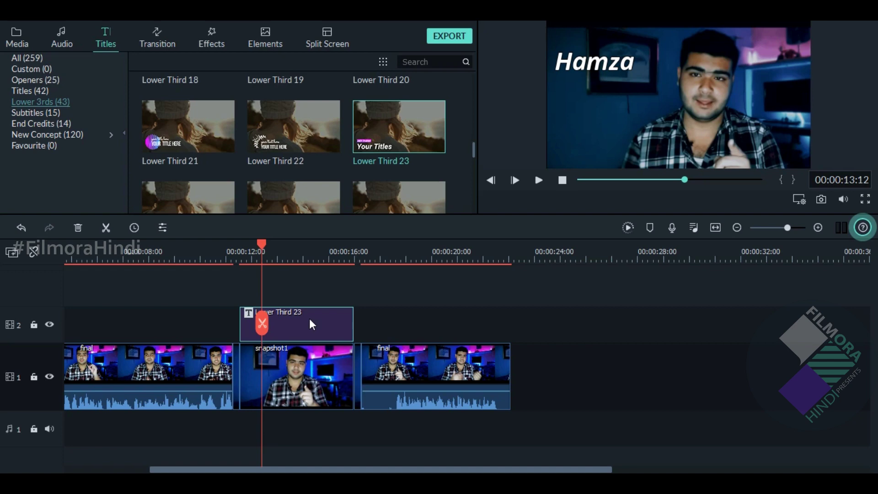
pyautogui.press('space')
pyautogui.click(342, 262)
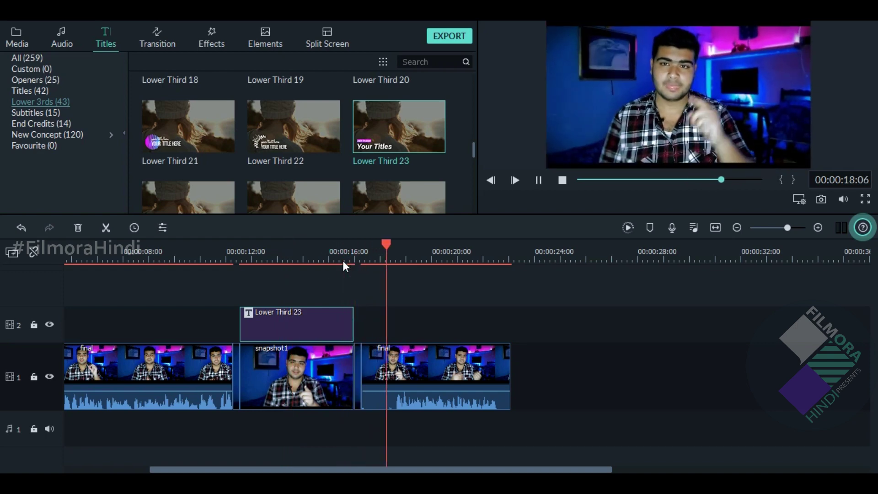
pyautogui.click(225, 256)
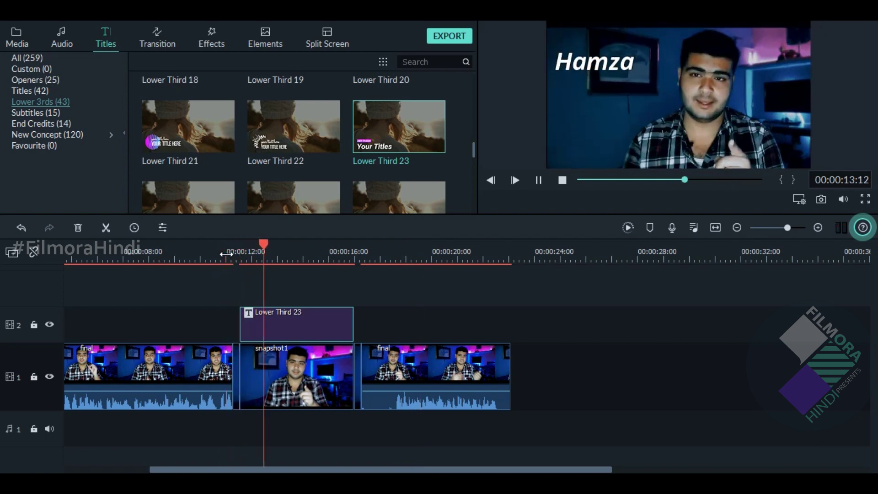
pyautogui.press('space')
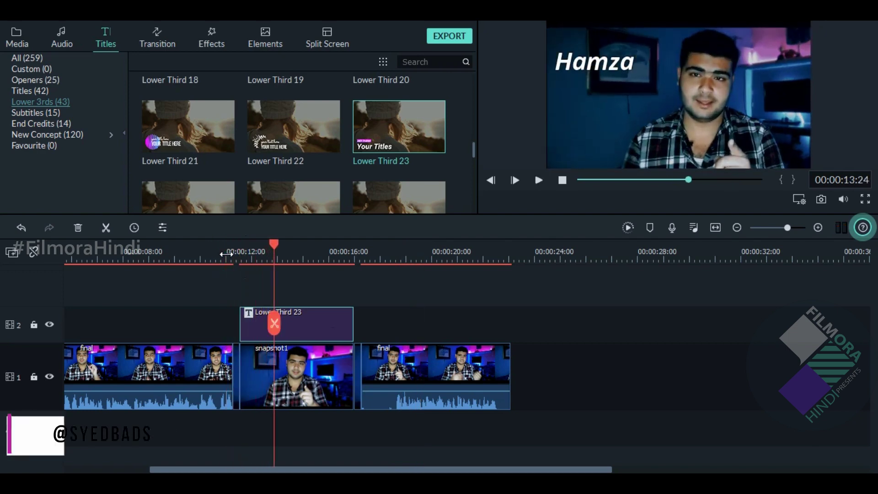